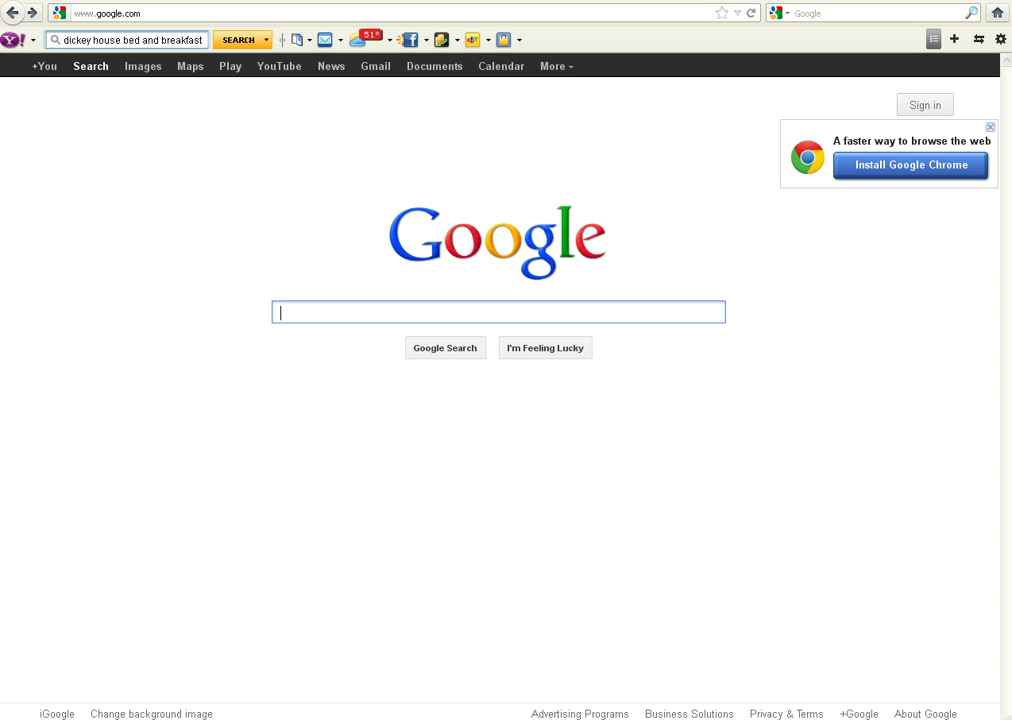
# - Search Google for 'dickey house bed and breakfast'
pyautogui.write('dickey house b')
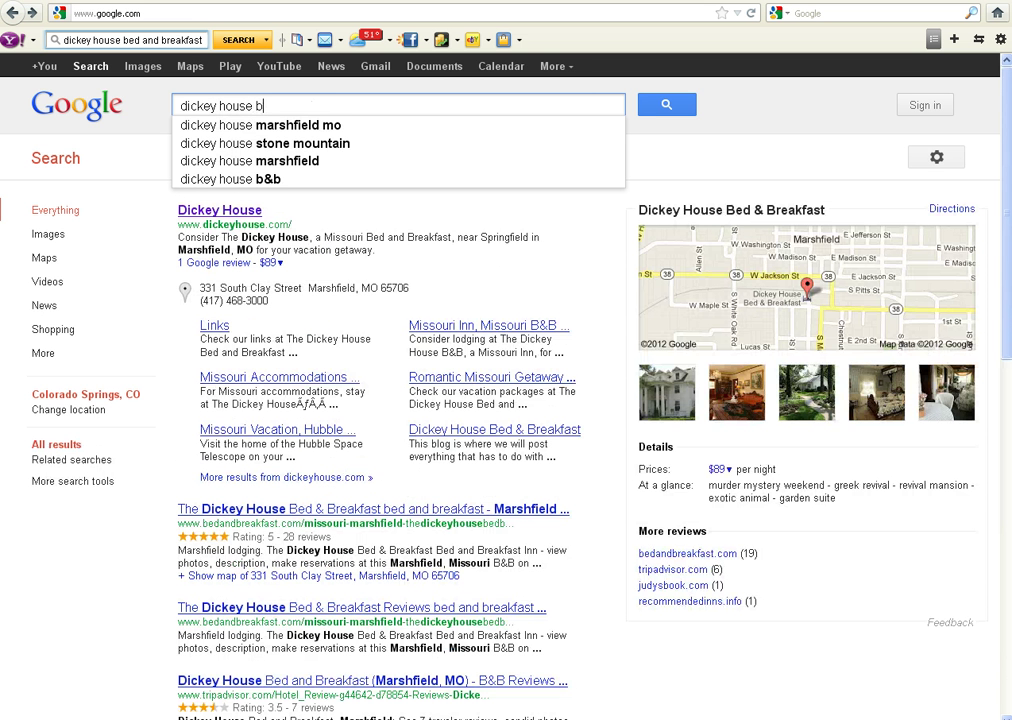
pyautogui.write('ed and')
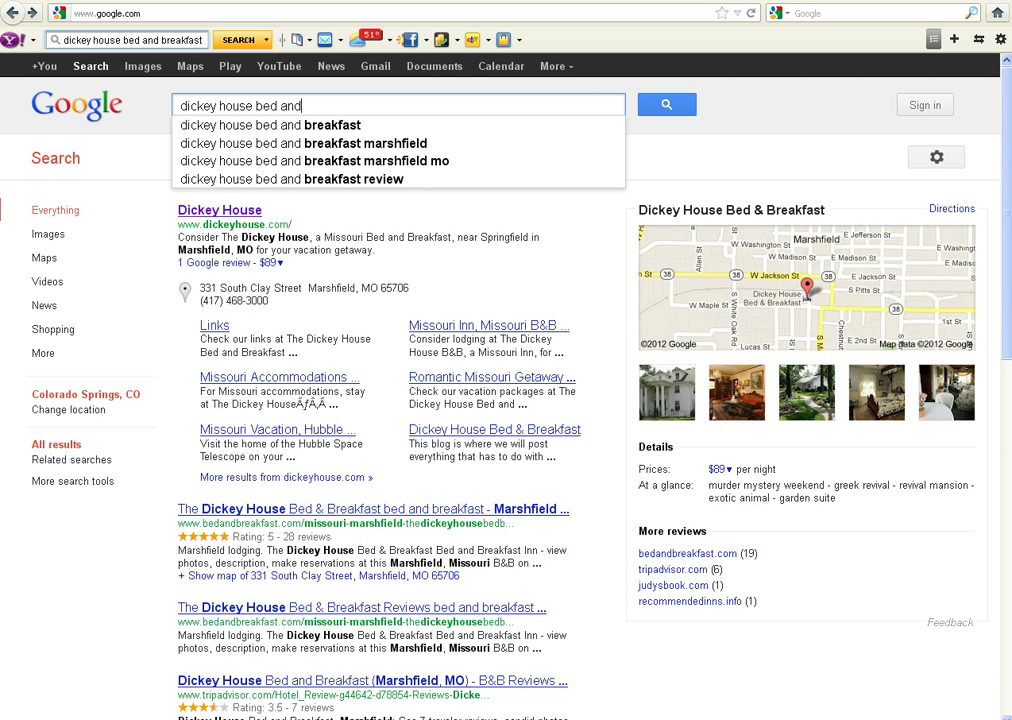
pyautogui.write(' breakfast')
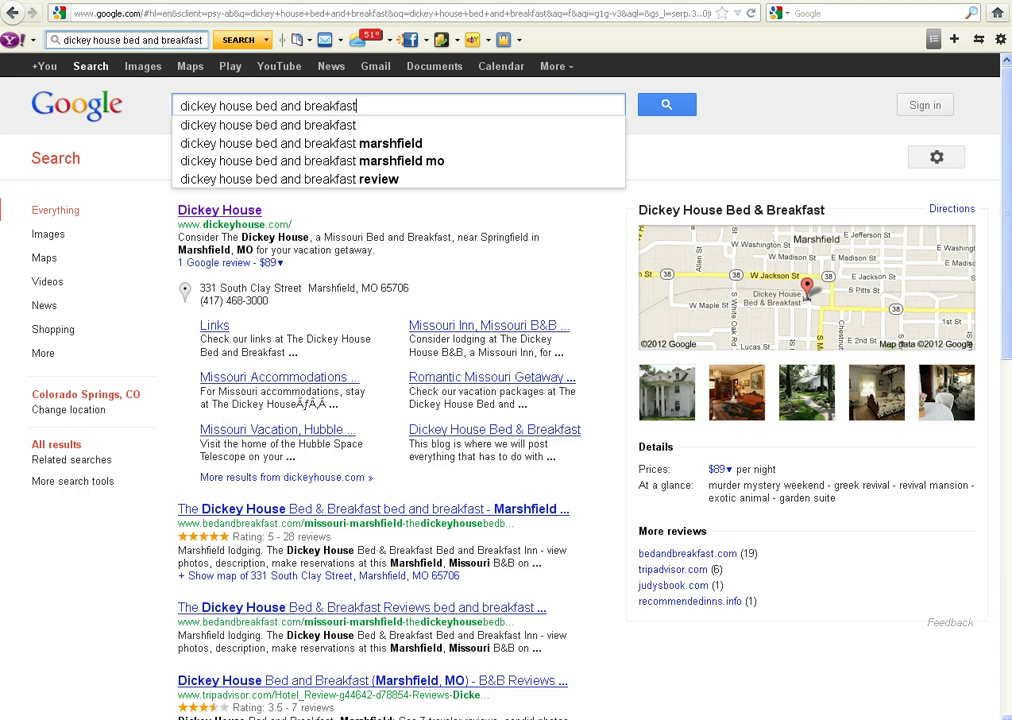
pyautogui.press('Return')
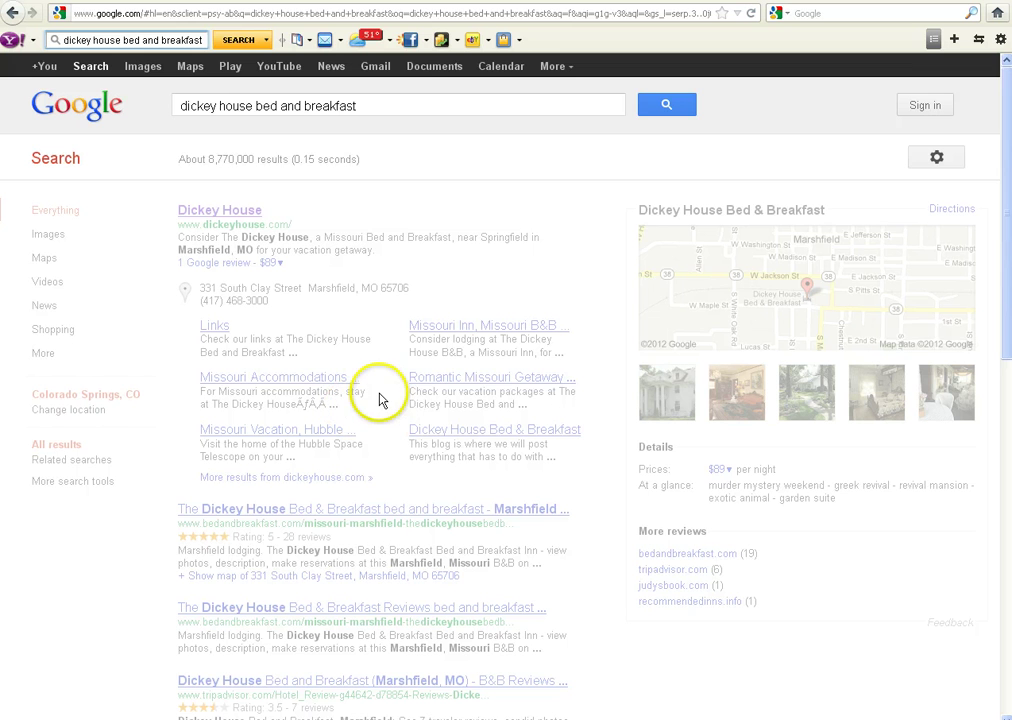
# - Visit the official Dickey House website, then go back to google.com
pyautogui.click(246, 216)
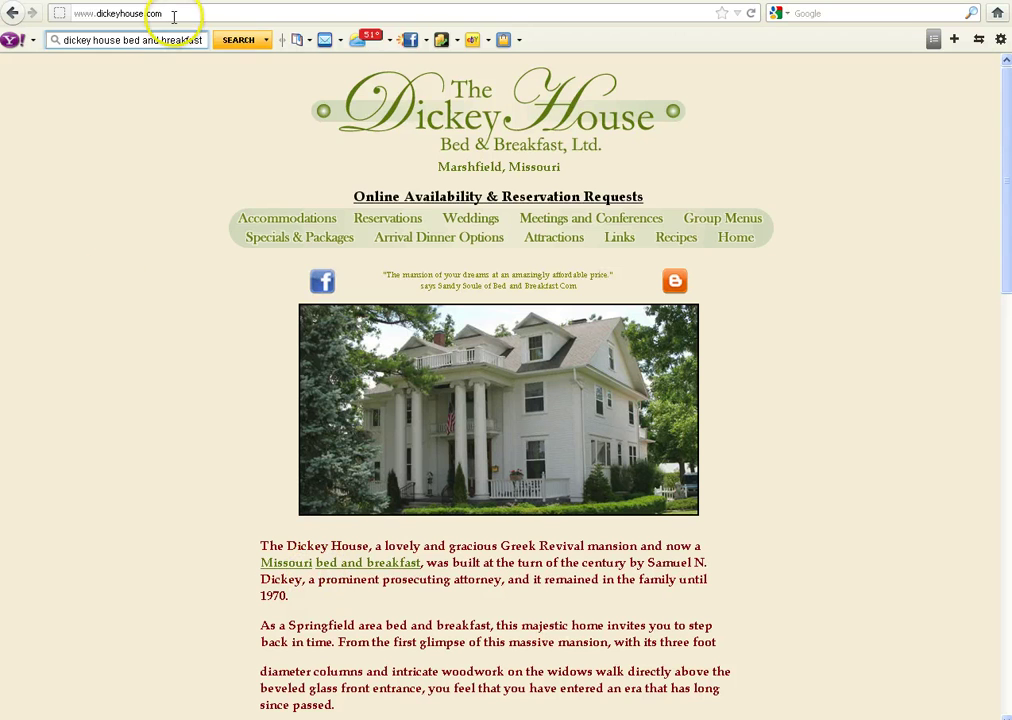
pyautogui.moveTo(165, 13); pyautogui.dragTo(98, 13)
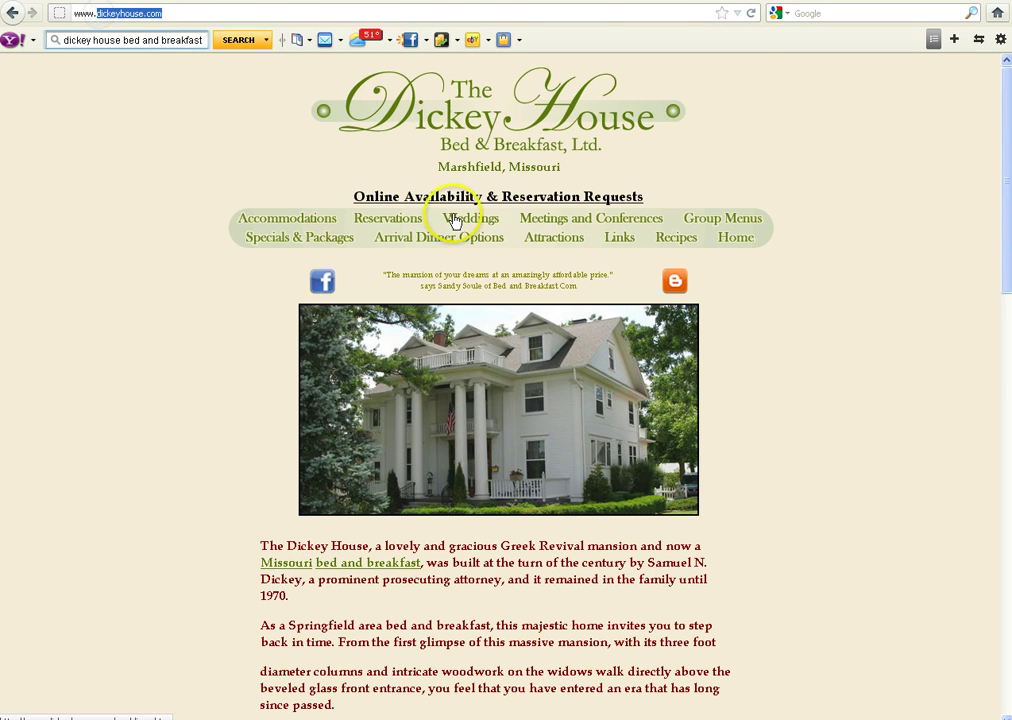
pyautogui.write('google.com')
pyautogui.press('Return')
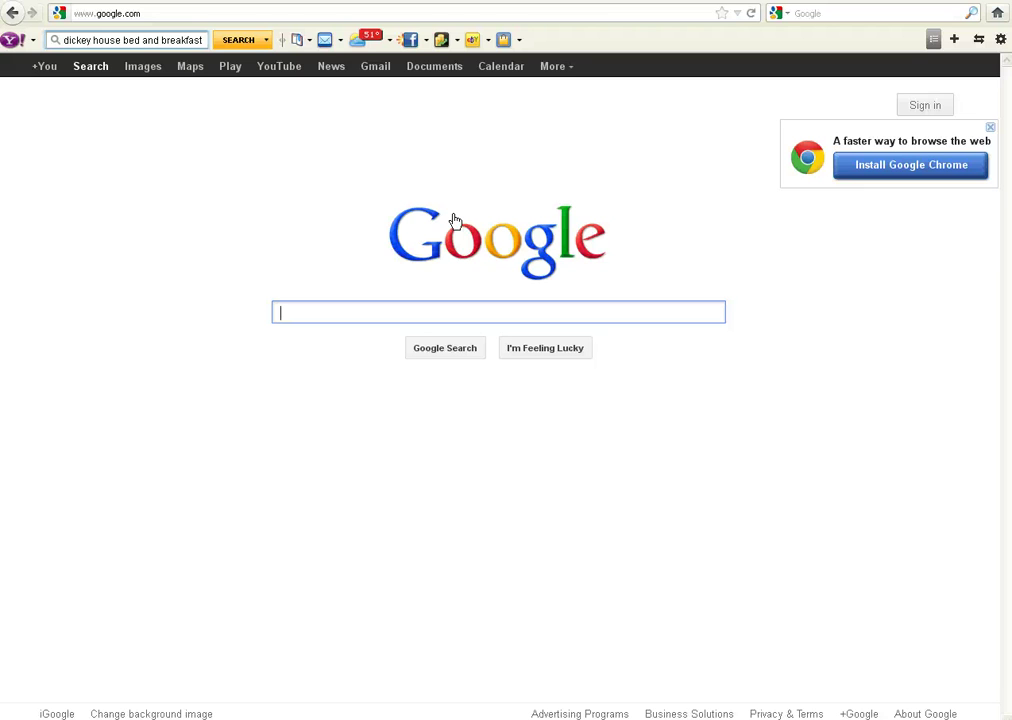
# - Search 'dickey house bed and breakfast buuteeq' and select the top result's bhz3qkgo.sweet.buuteeq.com address
pyautogui.write('dickey')
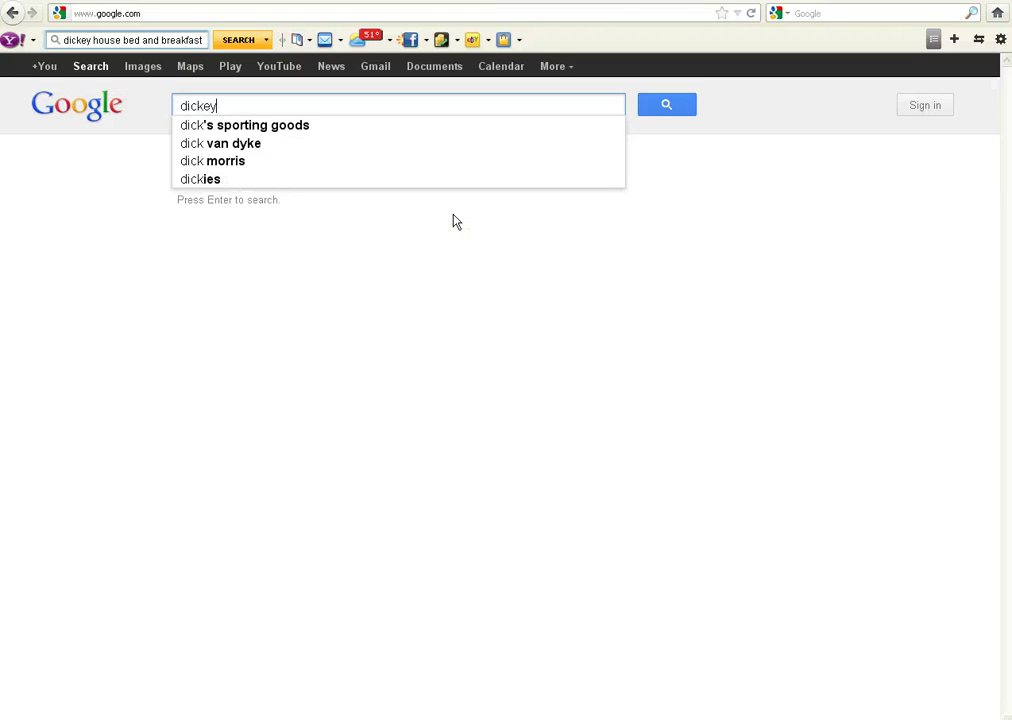
pyautogui.write(' house')
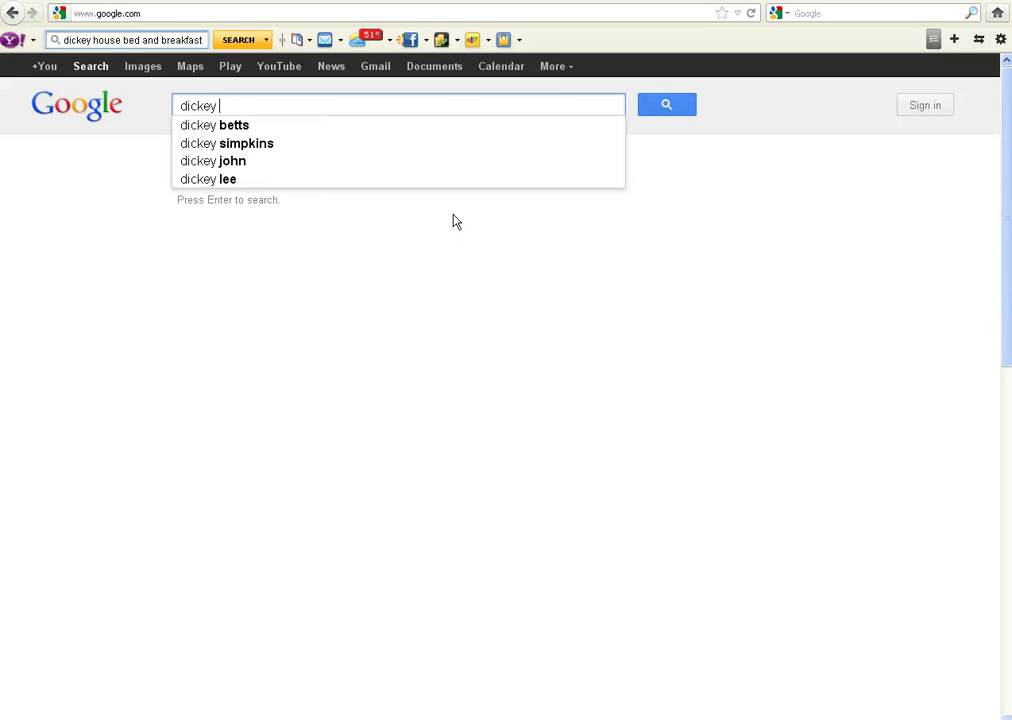
pyautogui.write(' bed and brea')
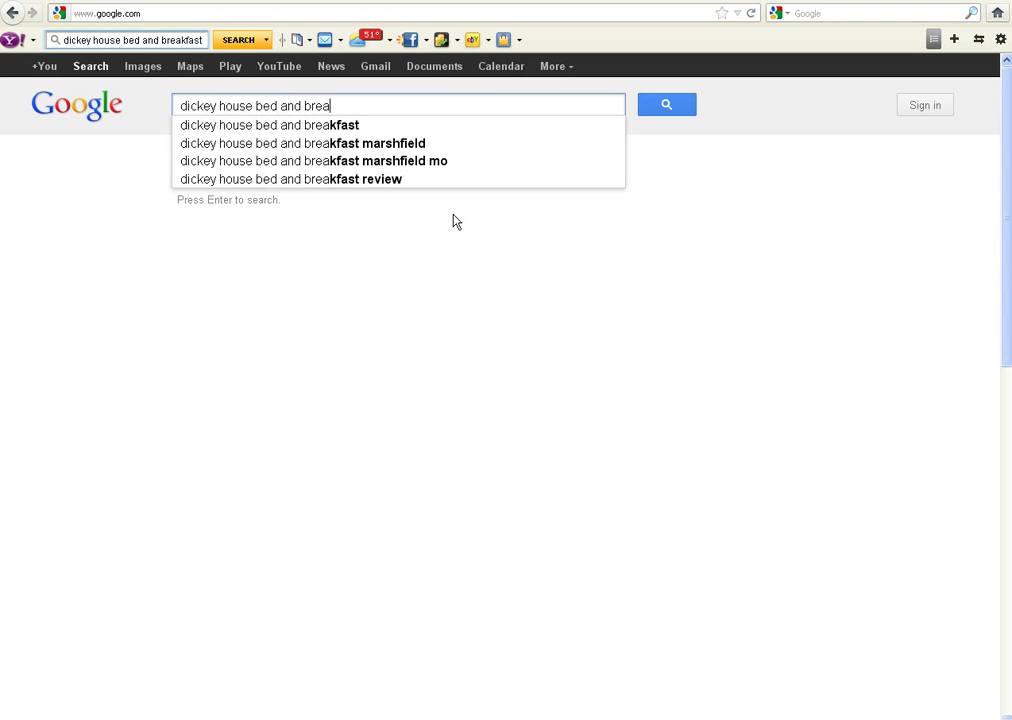
pyautogui.write('kfast buuteeq')
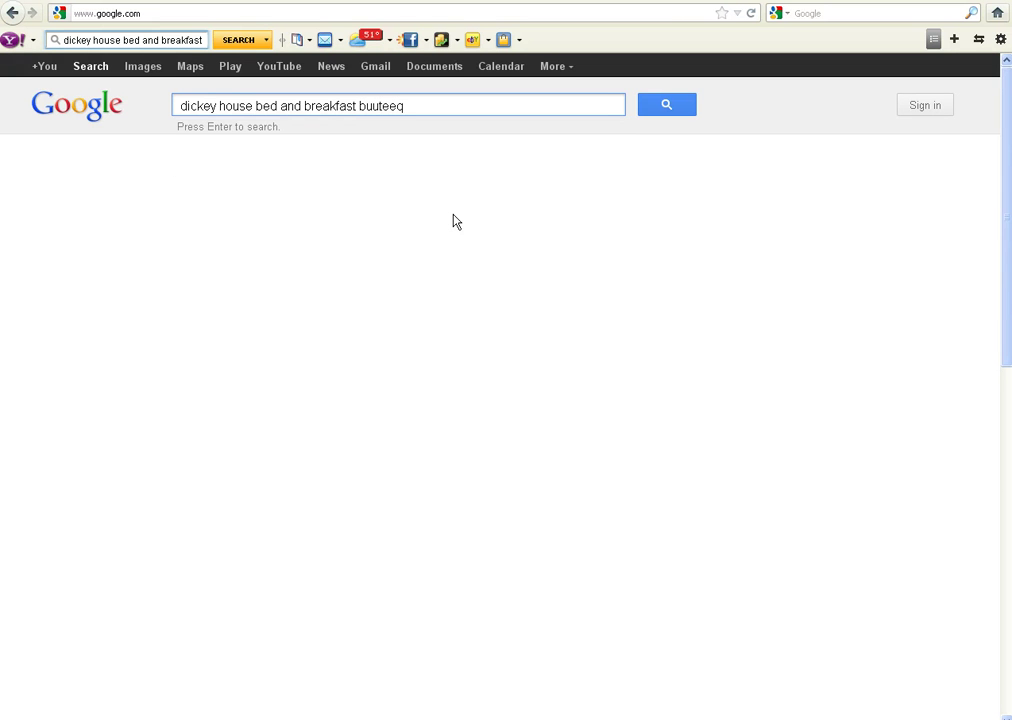
pyautogui.press('Return')
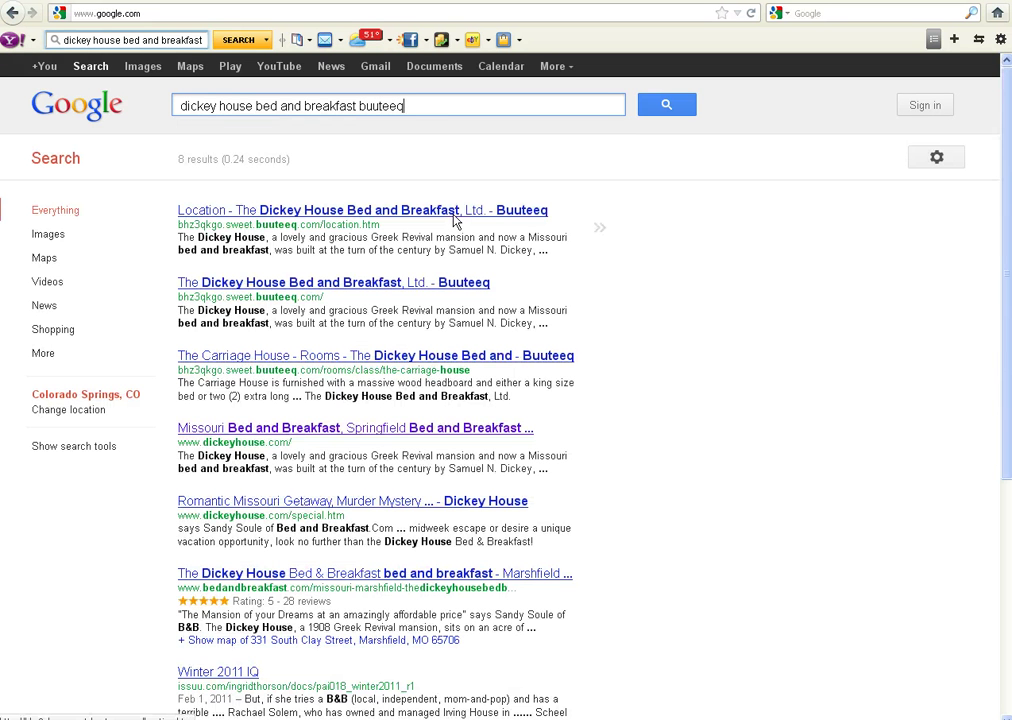
pyautogui.click(770, 292)
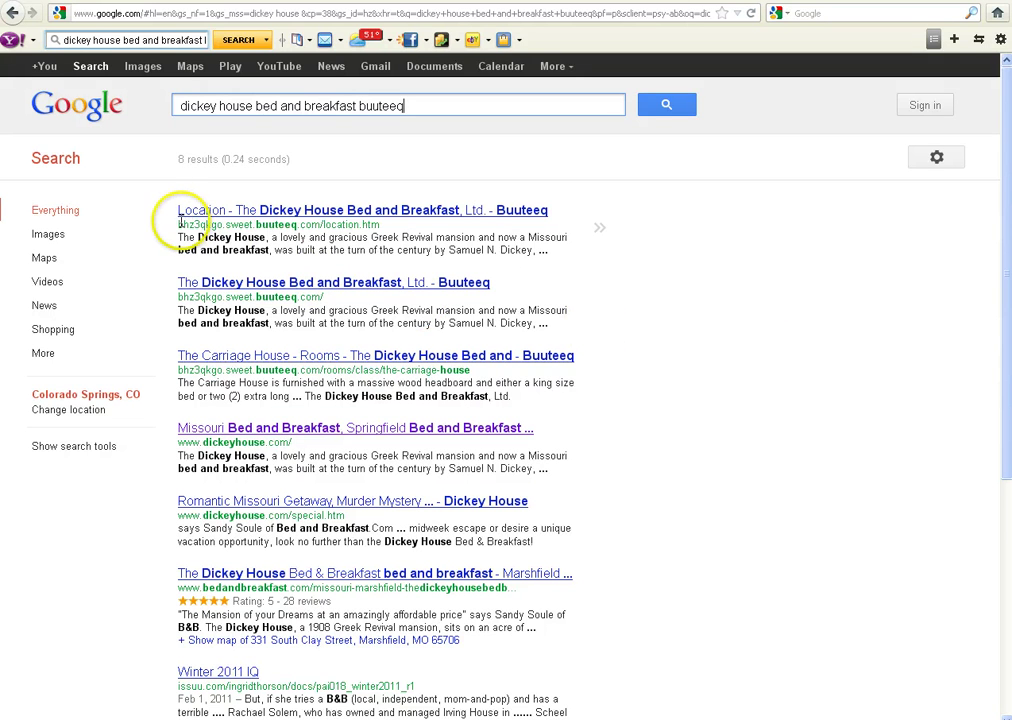
pyautogui.moveTo(179, 224); pyautogui.dragTo(320, 225)
pyautogui.hotkey('ctrl', 'c')
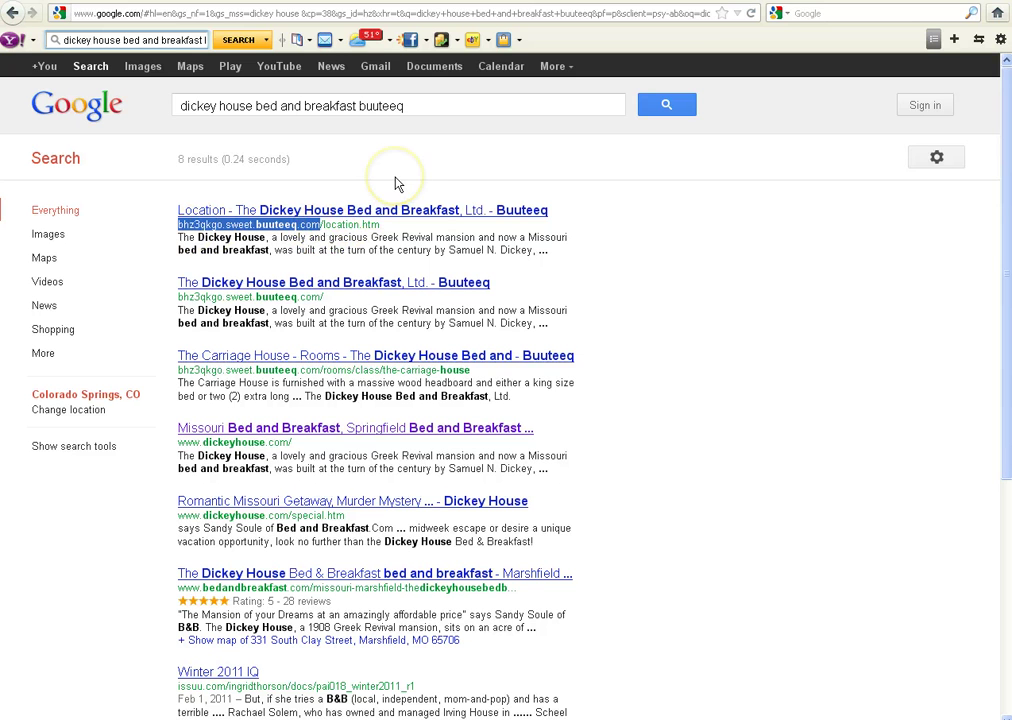
# - Replace the query with site:bhz3qkgo.sweet.buuteeq.com, using the copied subdomain, and search
pyautogui.moveTo(420, 106); pyautogui.dragTo(157, 108)
pyautogui.write('site:')
pyautogui.hotkey('ctrl', 'v')
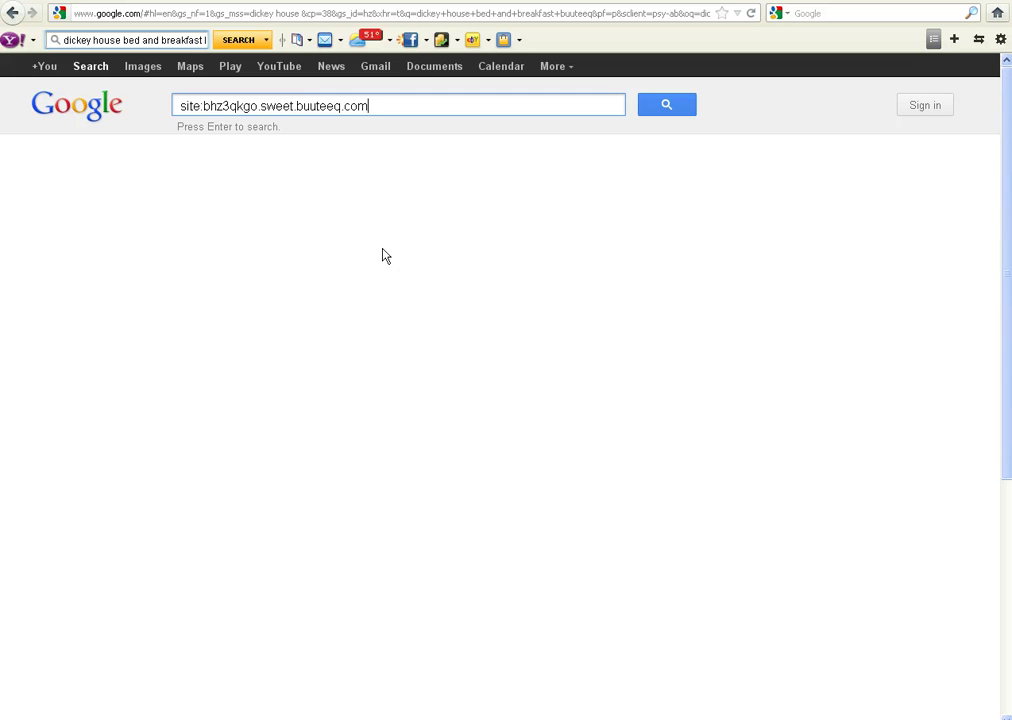
pyautogui.click(670, 107)
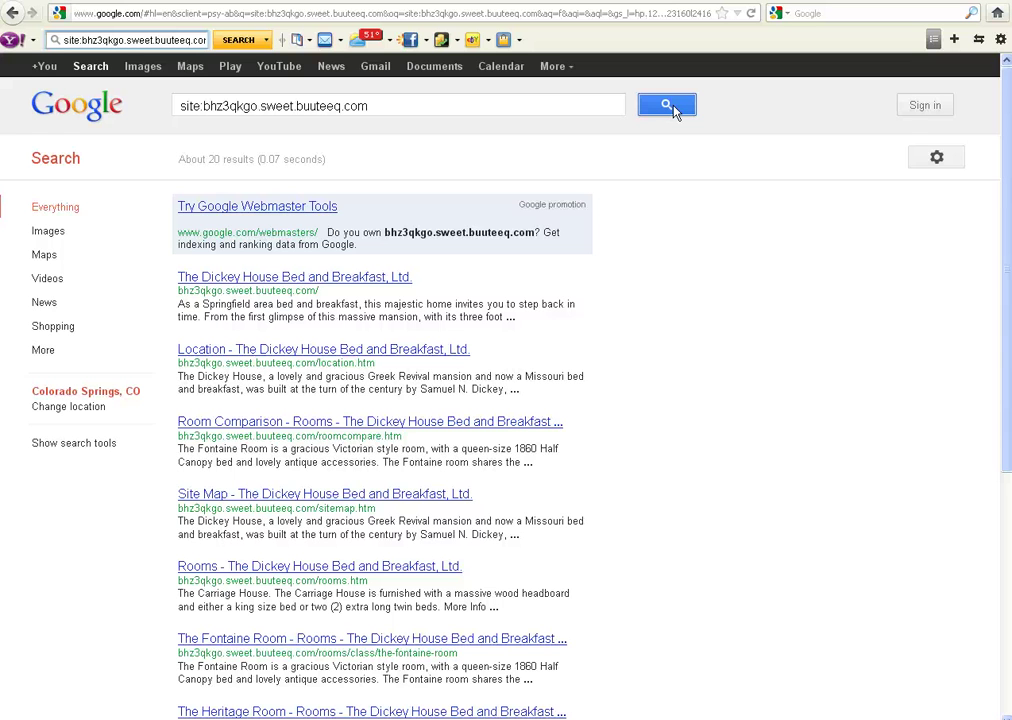
pyautogui.click(600, 297)
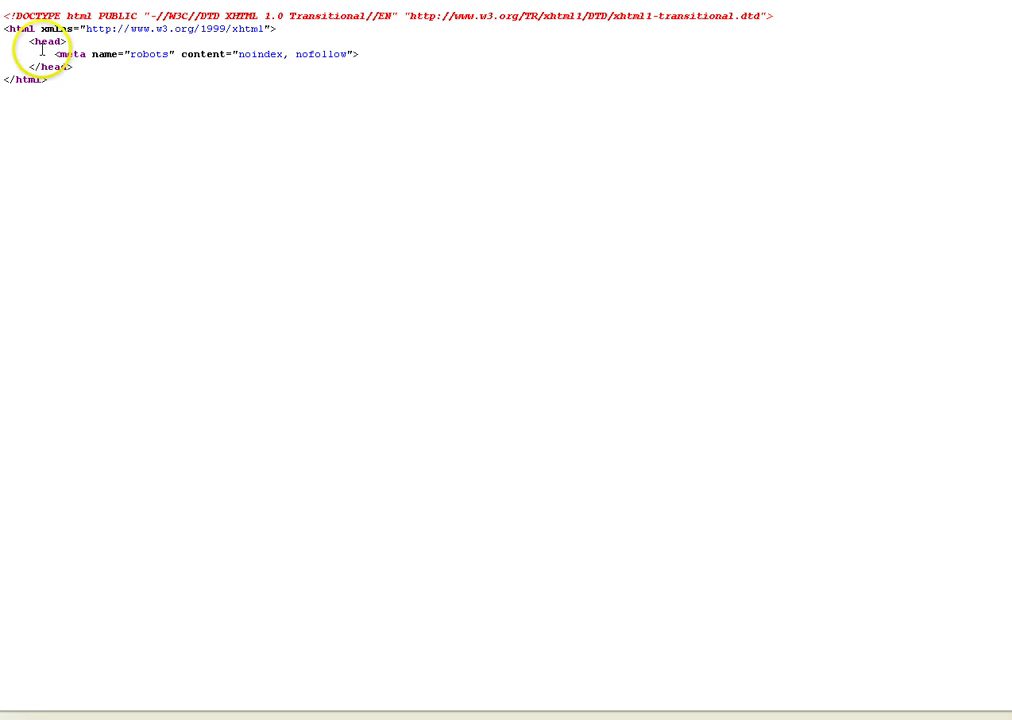
pyautogui.moveTo(30, 41); pyautogui.dragTo(92, 79)
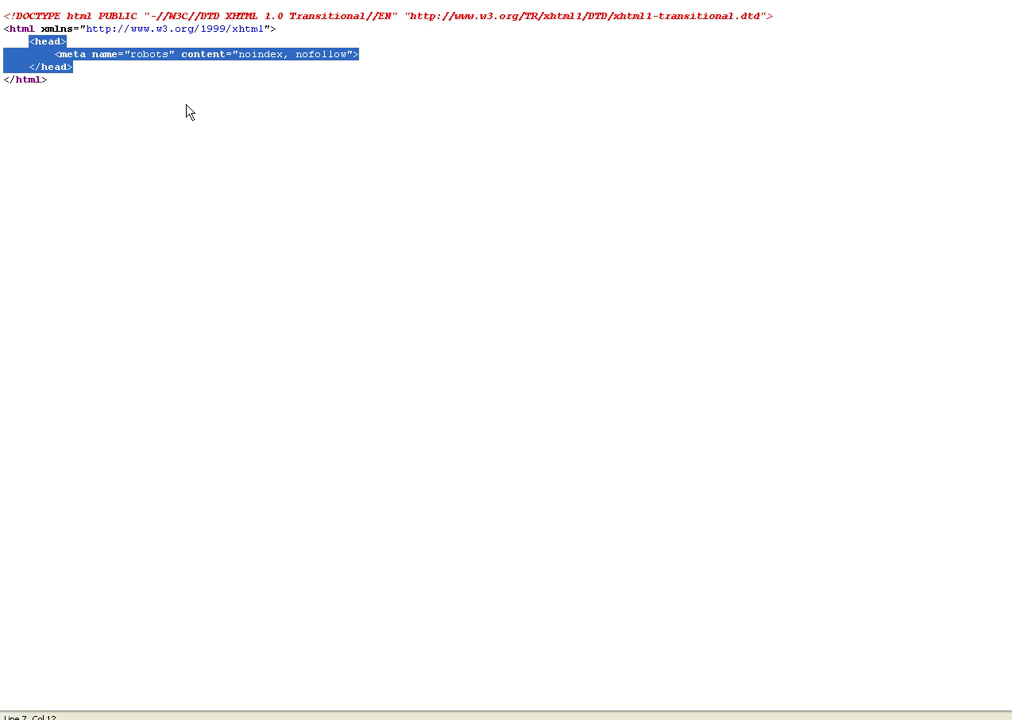
pyautogui.click(192, 75)
pyautogui.moveTo(130, 56); pyautogui.dragTo(177, 53)
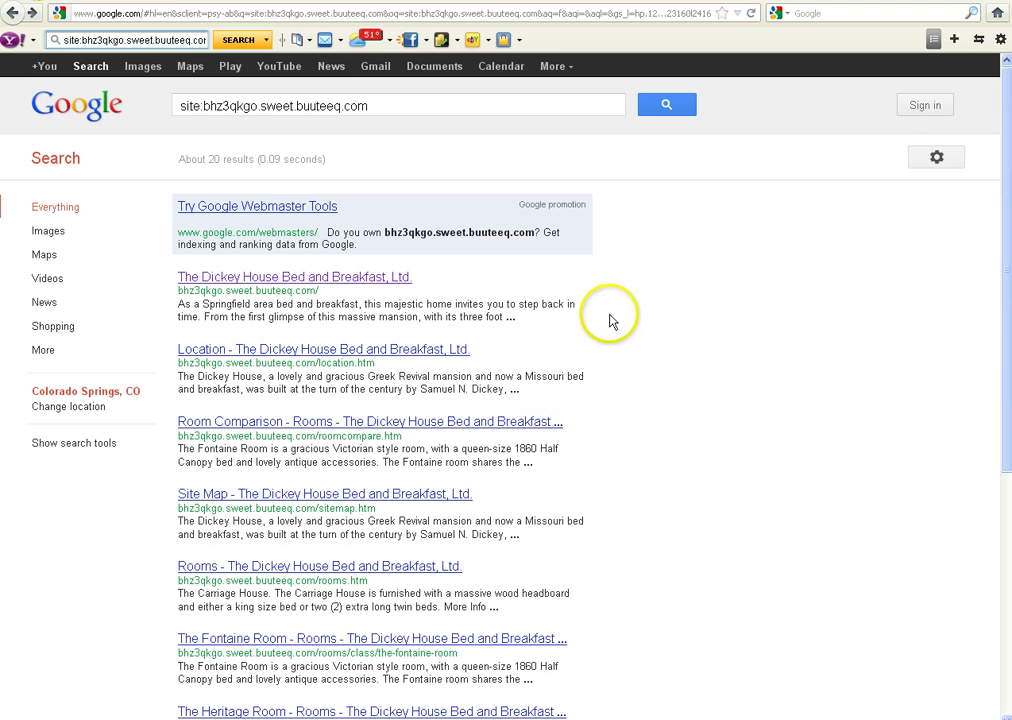
pyautogui.click(601, 300)
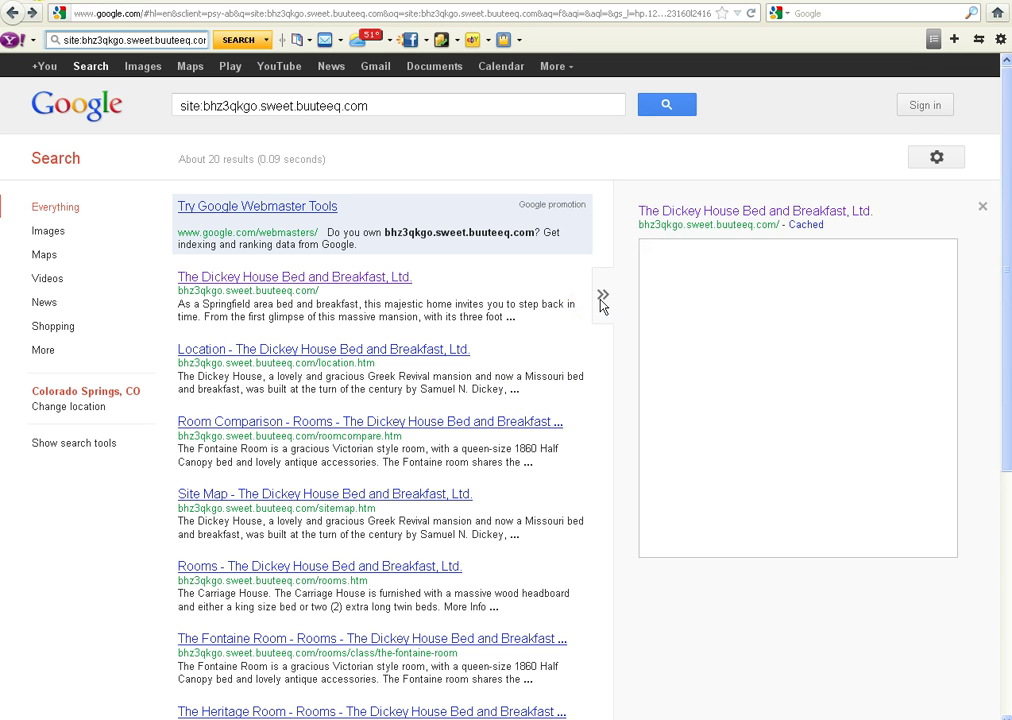
pyautogui.click(603, 301)
pyautogui.click(806, 226)
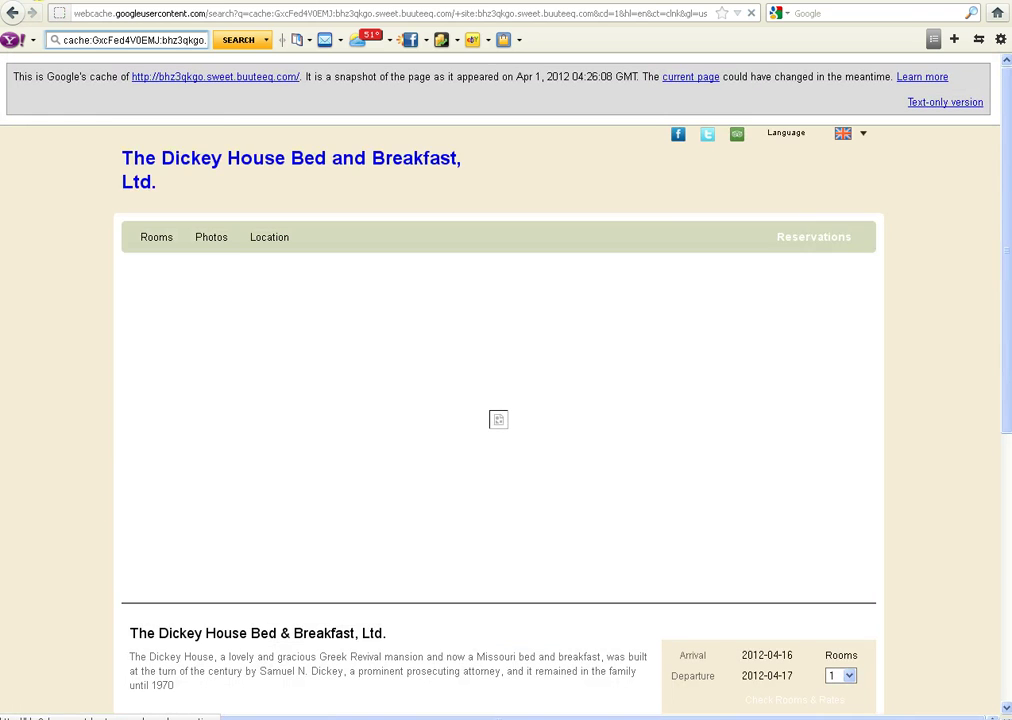
pyautogui.moveTo(1003, 218); pyautogui.dragTo(1006, 225)
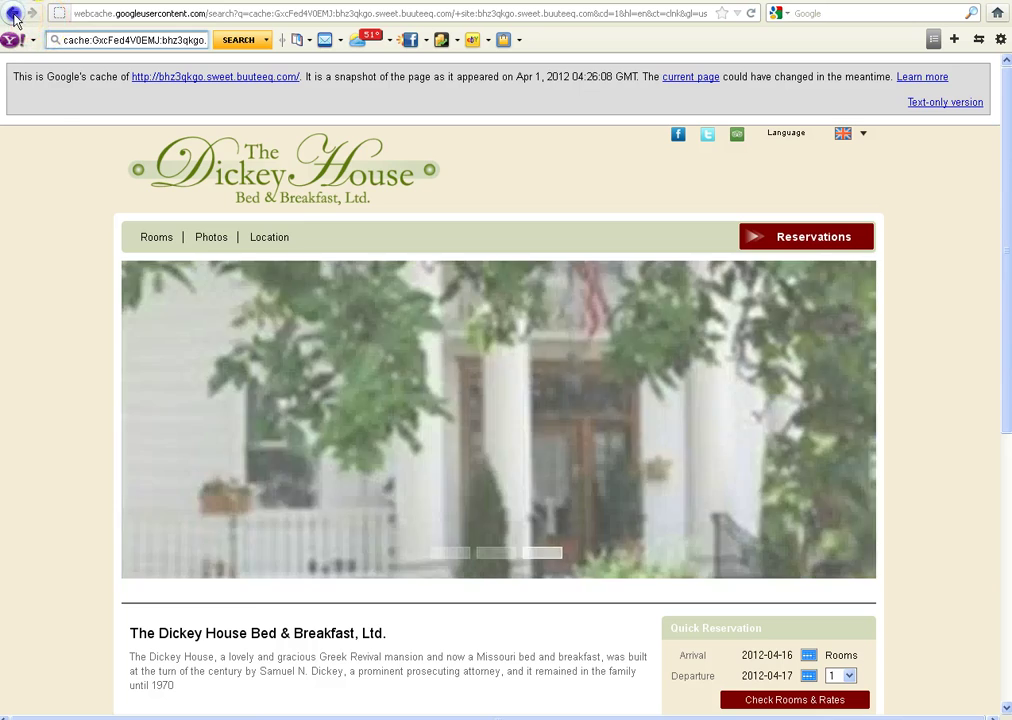
pyautogui.click(14, 19)
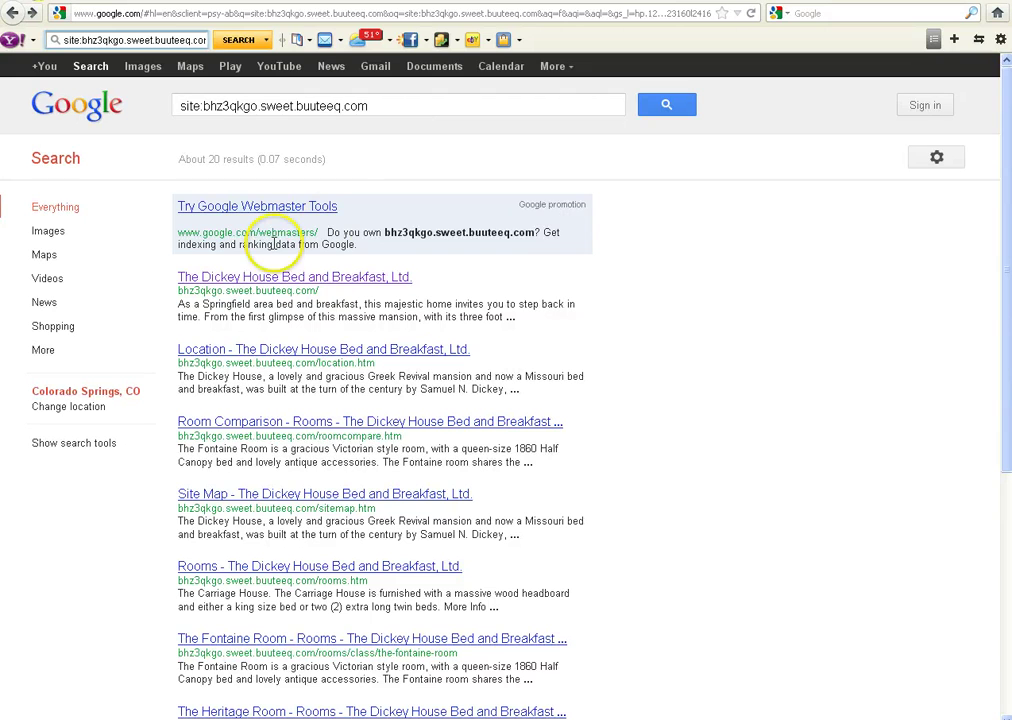
# - Open Google's Apr 1, 2012 cached copy of the Springtime Room page from results page 2
pyautogui.moveTo(1006, 348); pyautogui.dragTo(1006, 578)
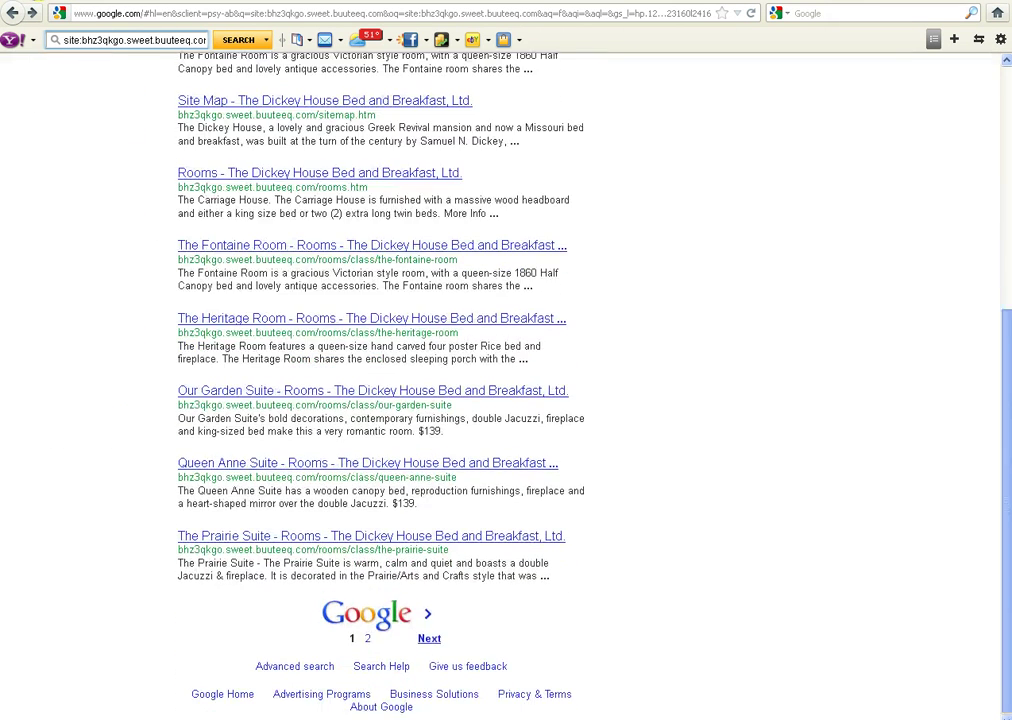
pyautogui.click(368, 645)
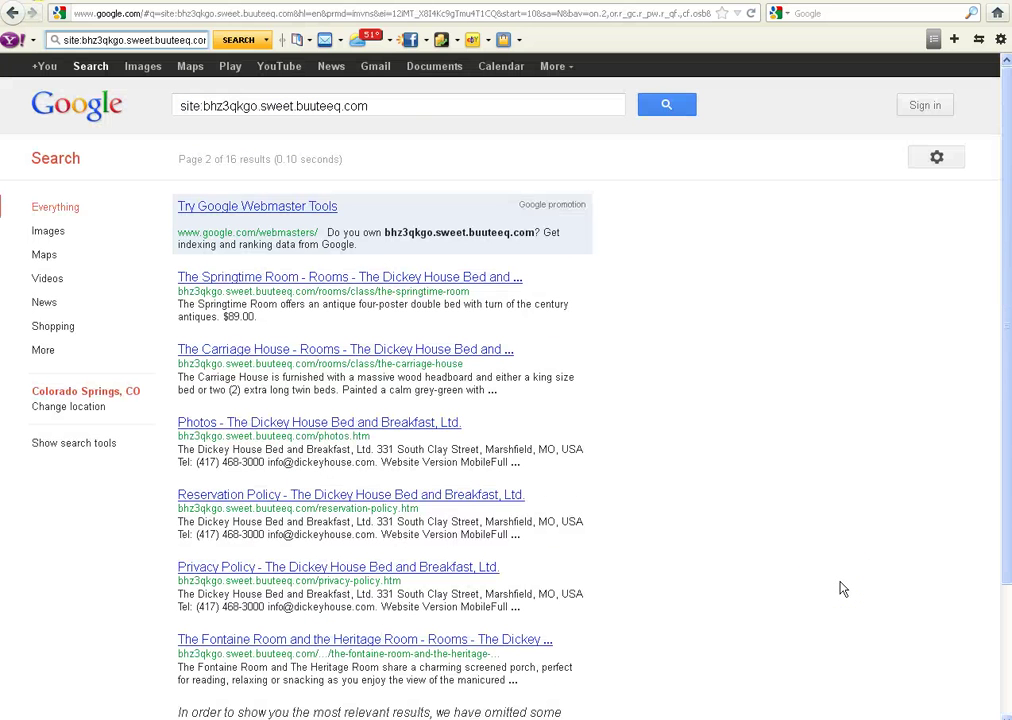
pyautogui.click(600, 298)
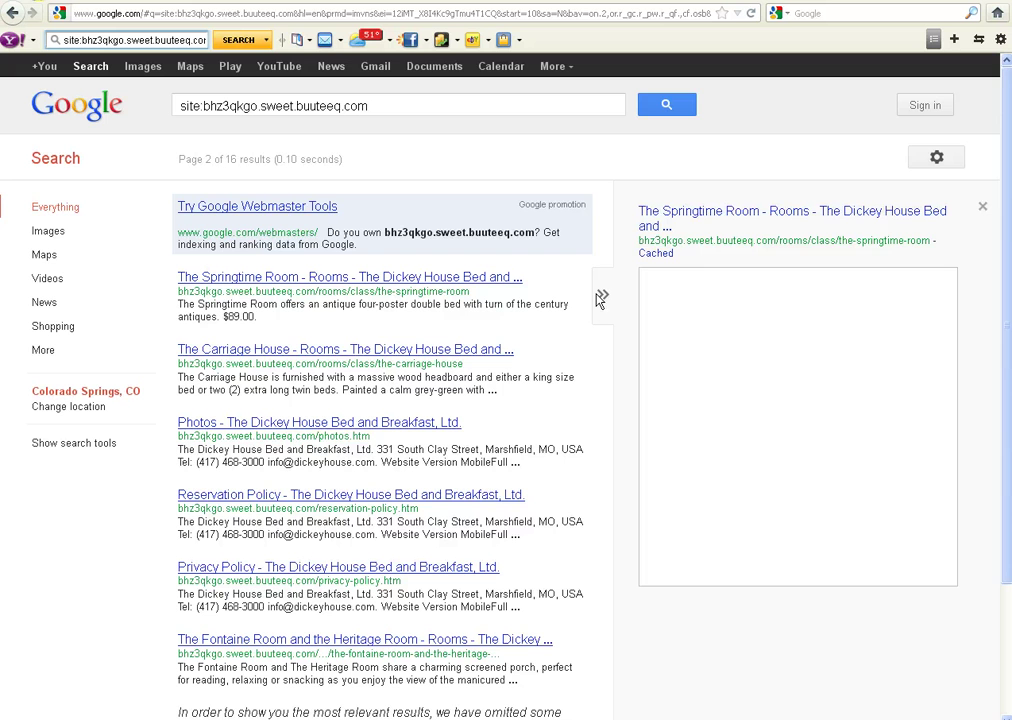
pyautogui.click(654, 254)
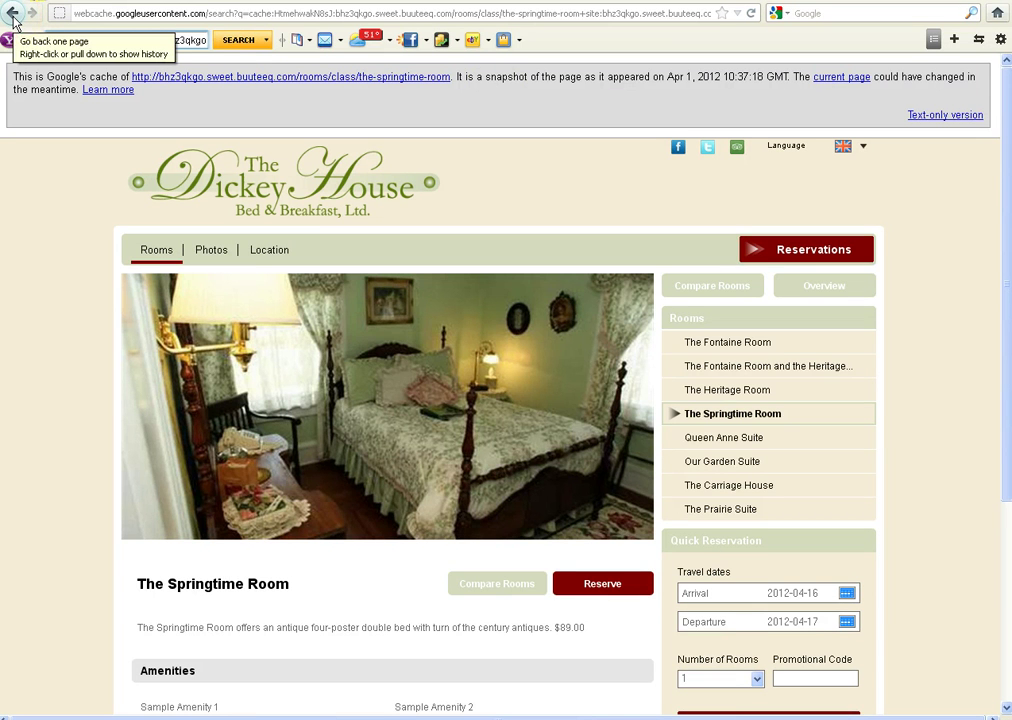
# - Return to the site: results, then enter the owner's e-mail and password on the Webmaster Tools sign-in form
pyautogui.click(13, 15)
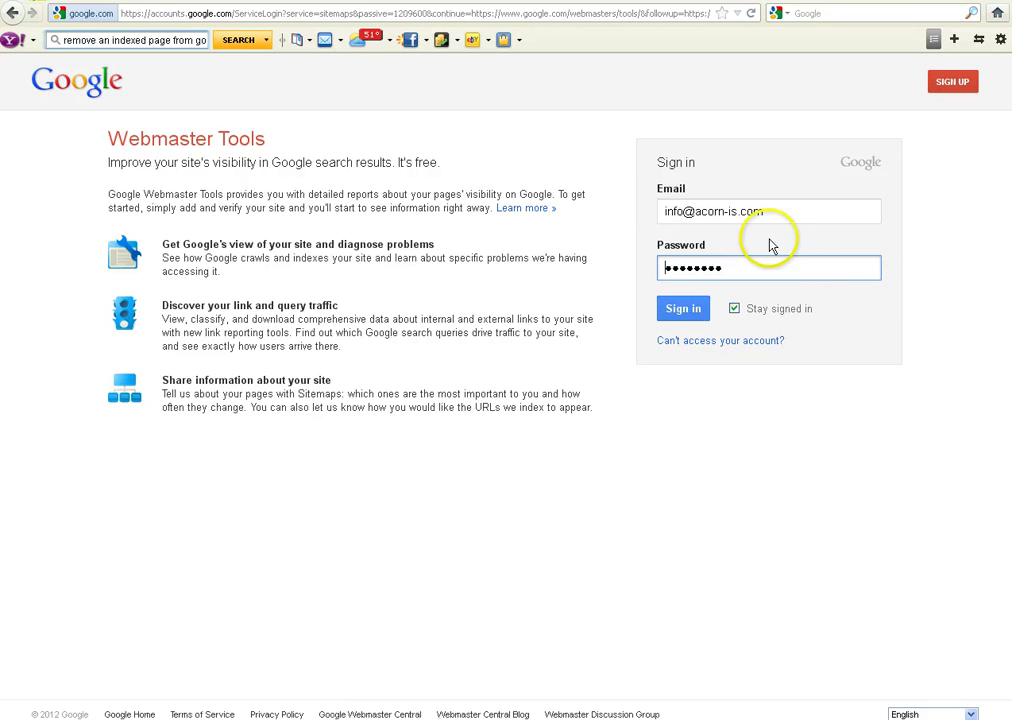
pyautogui.moveTo(770, 212); pyautogui.dragTo(635, 214)
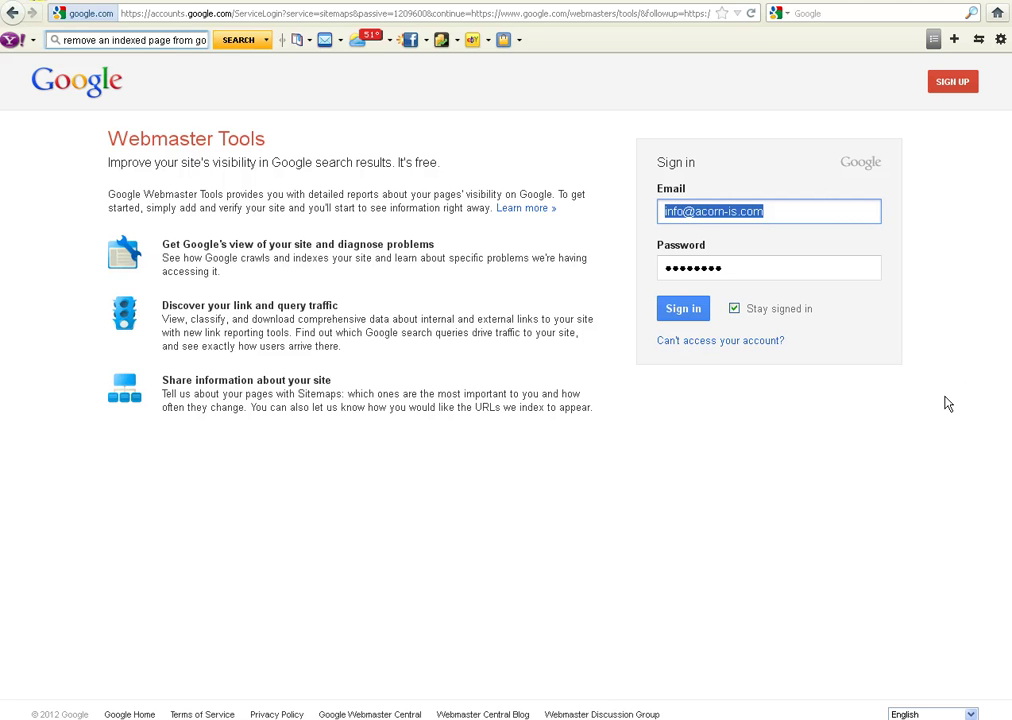
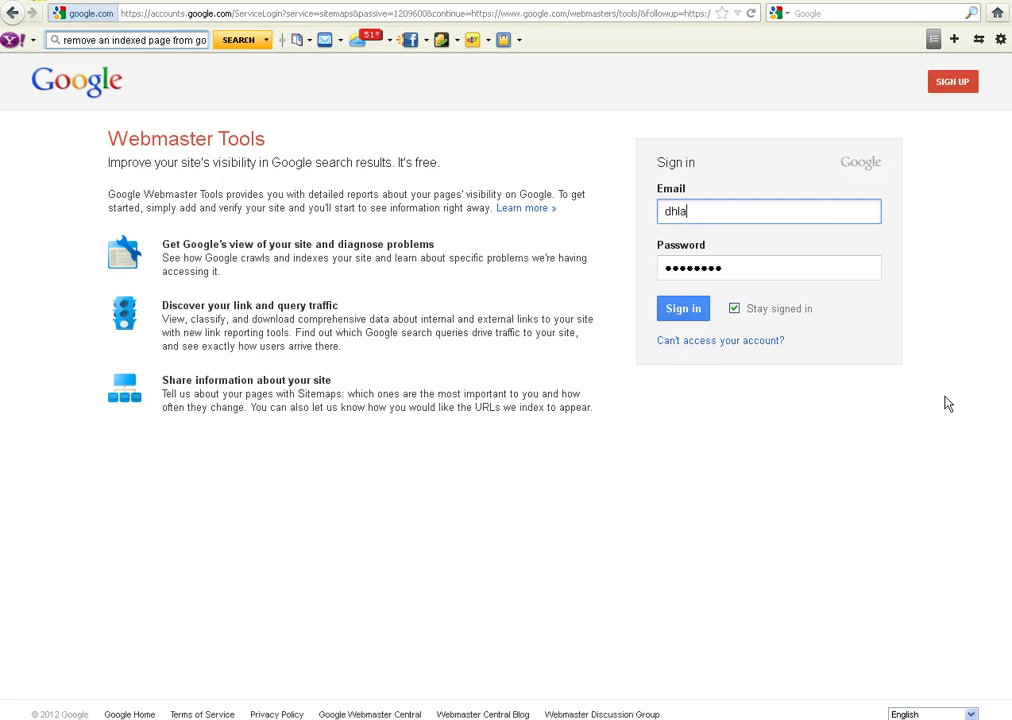
pyautogui.press('Tab')
pyautogui.write('***********')
# - Sign in to Webmaster Tools and view the account's Products in Google Accounts settings
pyautogui.click(684, 312)
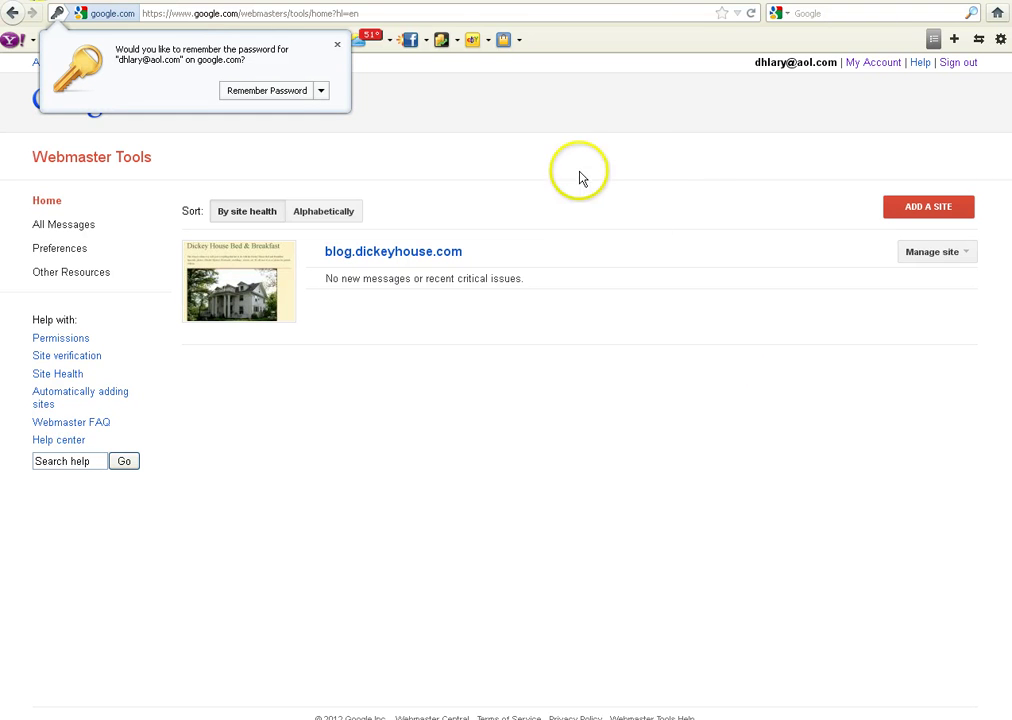
pyautogui.click(879, 66)
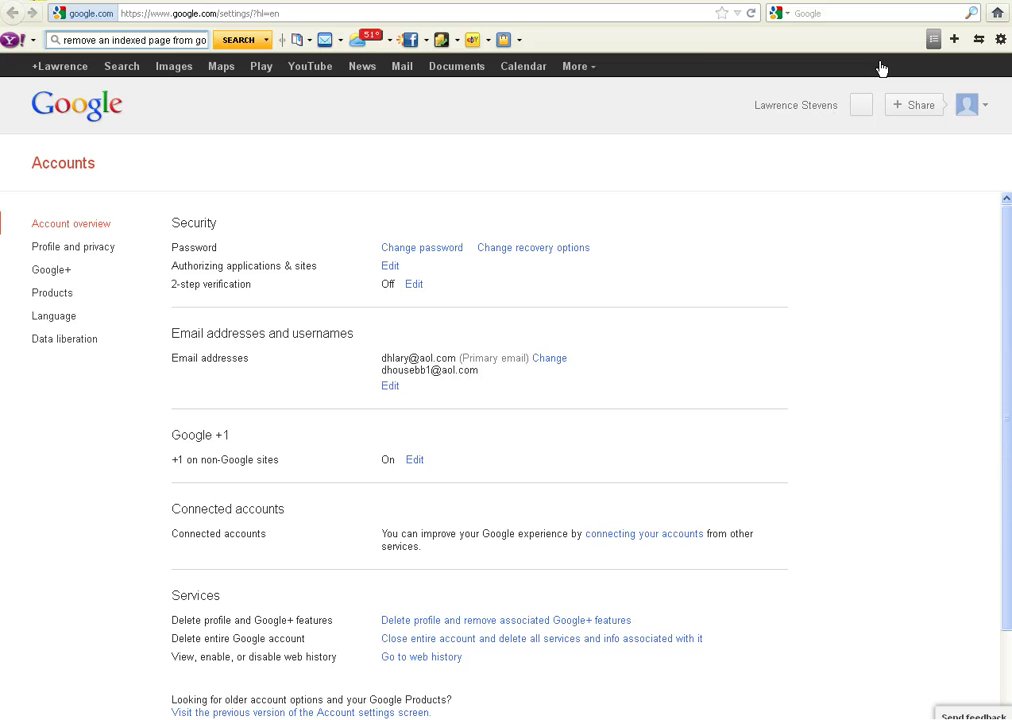
pyautogui.click(52, 294)
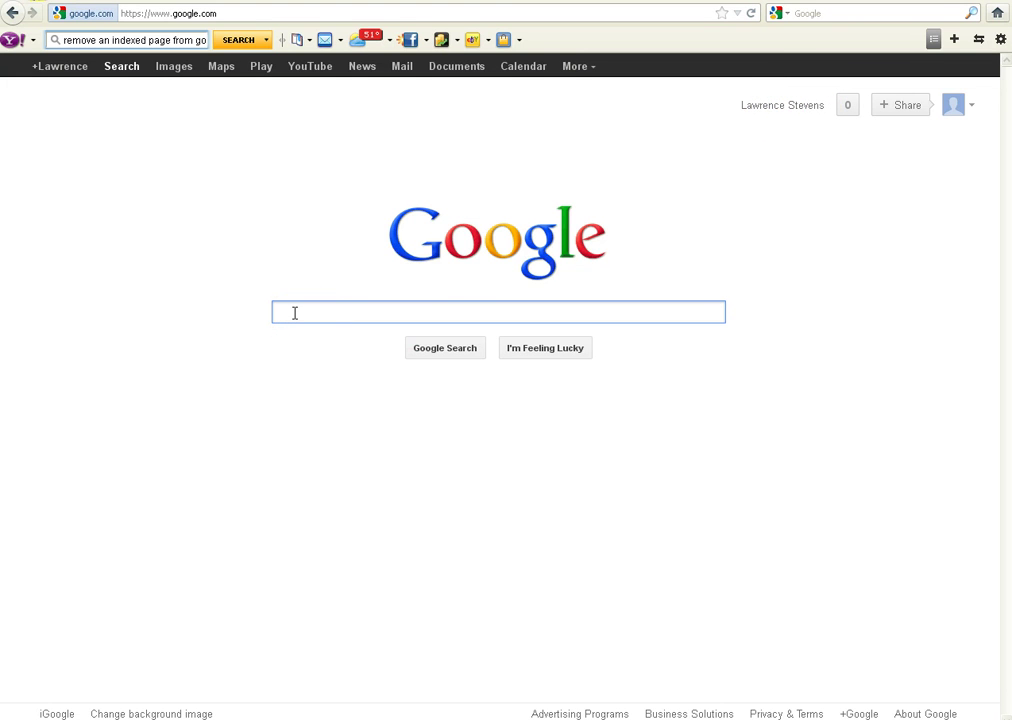
# - Search 'remove indexed pages from google' and highlight the first result's support address
pyautogui.write('remove indexed pages from google')
pyautogui.click(430, 354)
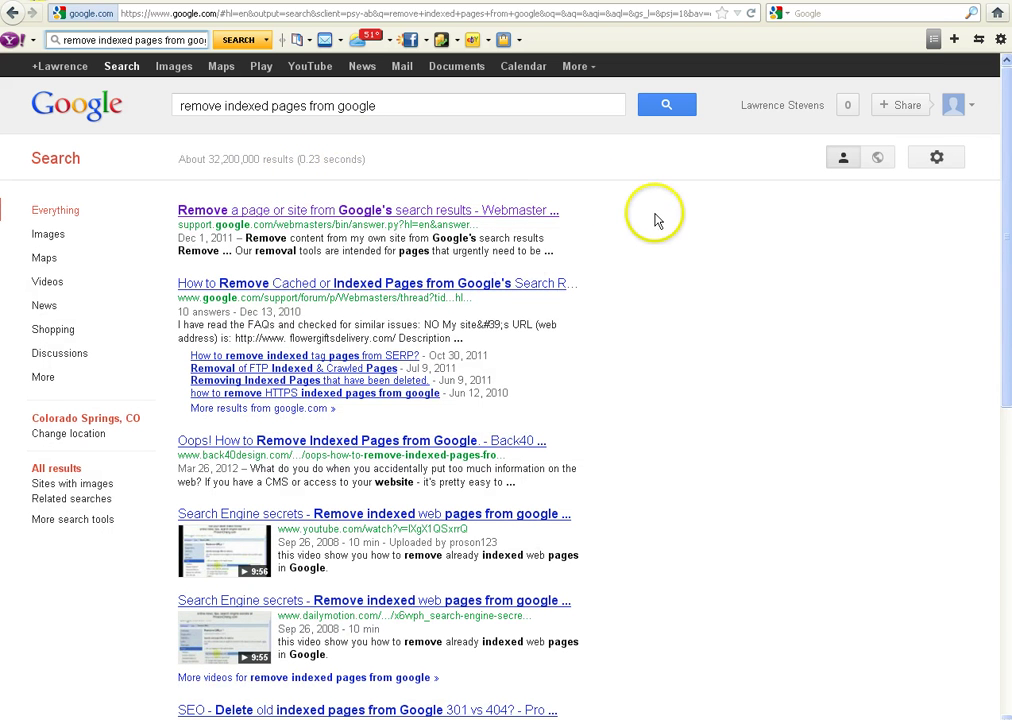
pyautogui.moveTo(180, 224); pyautogui.dragTo(442, 224)
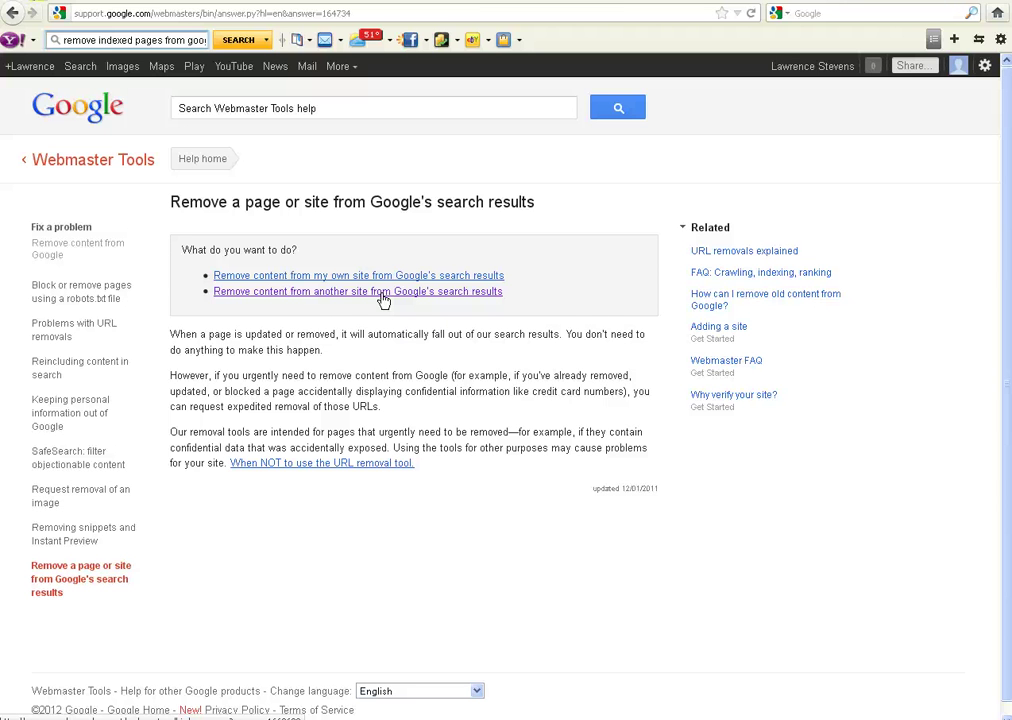
# - Open 'Remove content from another site', then the 'Request removal of an entire page' guide
pyautogui.click(381, 295)
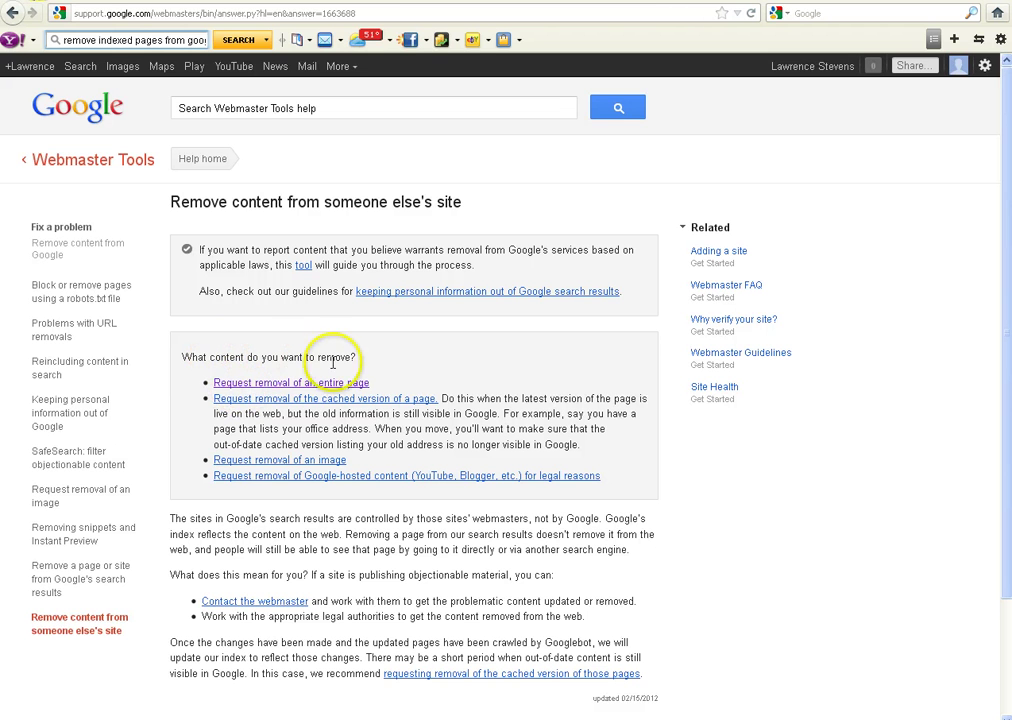
pyautogui.click(295, 390)
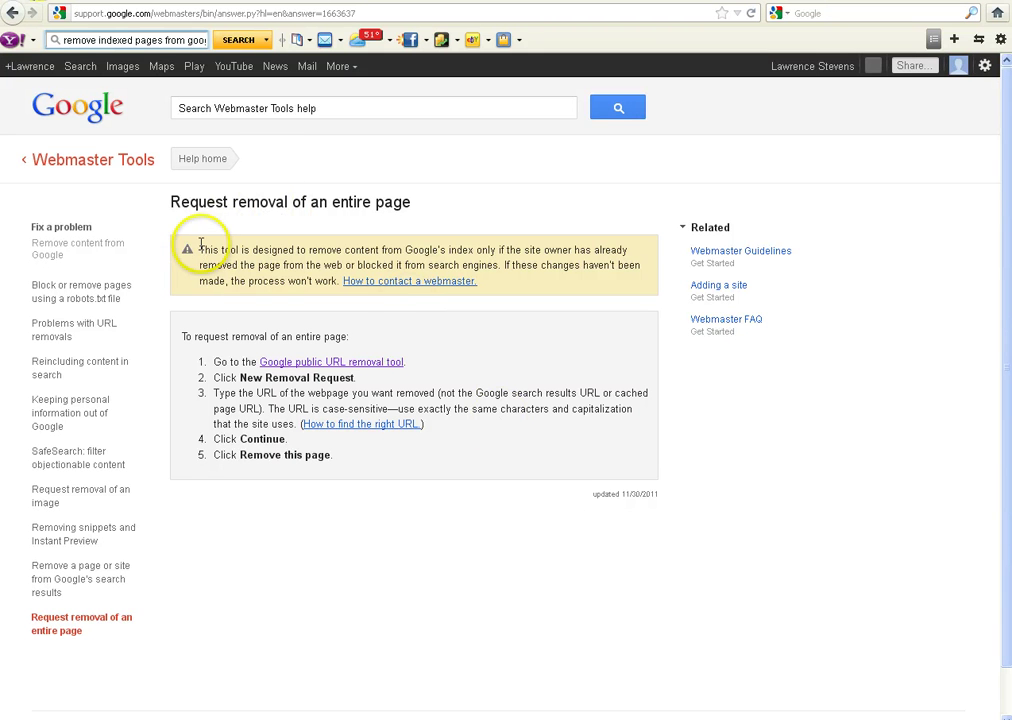
pyautogui.moveTo(200, 249); pyautogui.dragTo(378, 265)
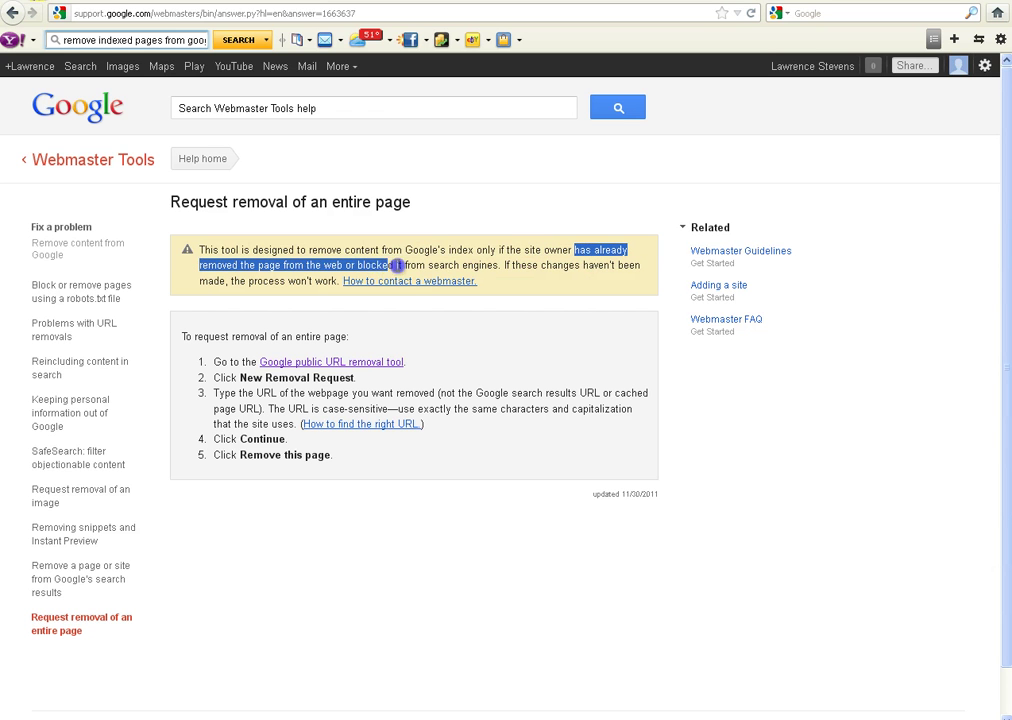
pyautogui.moveTo(408, 265); pyautogui.dragTo(497, 268)
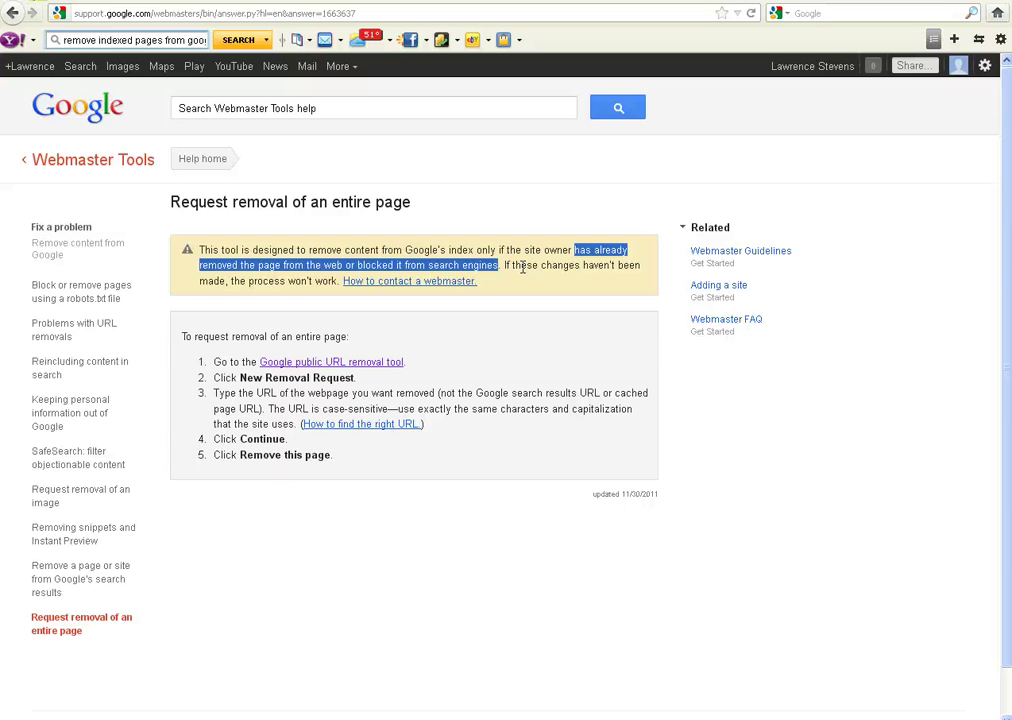
pyautogui.click(232, 40)
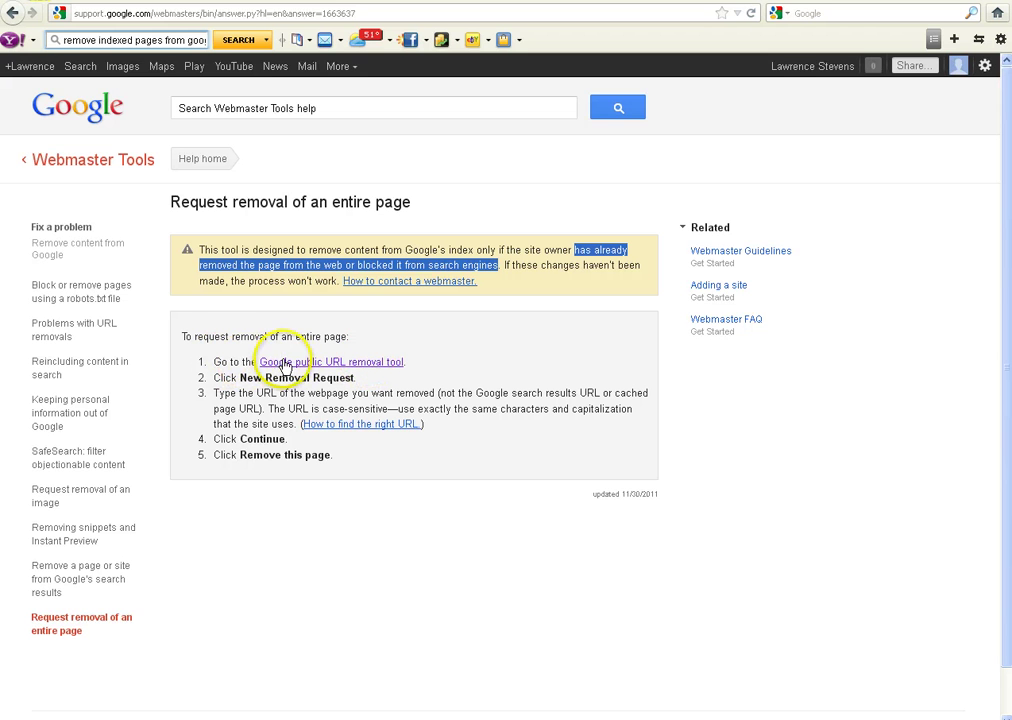
# - Open the public URL removal tool and start a new removal request
pyautogui.click(344, 364)
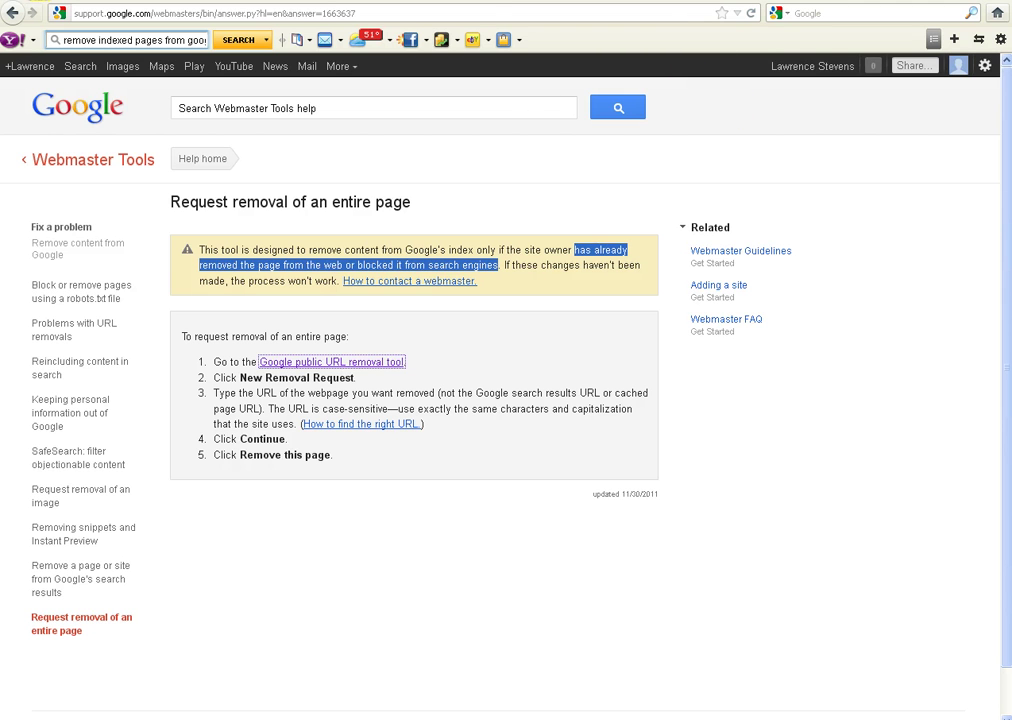
pyautogui.click(560, 3)
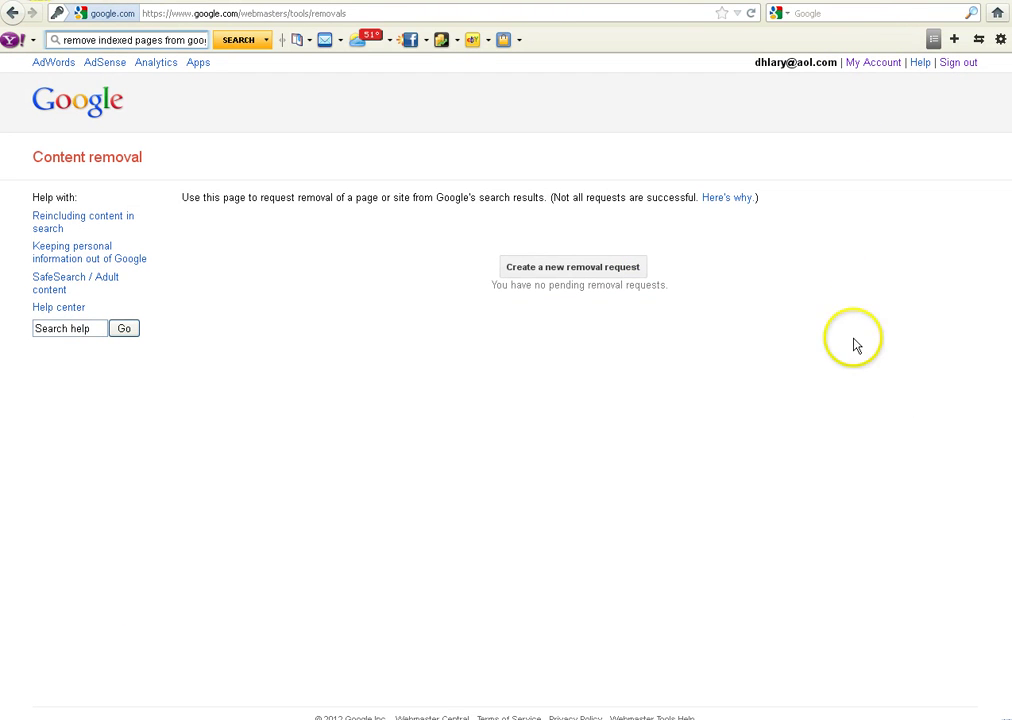
pyautogui.click(563, 272)
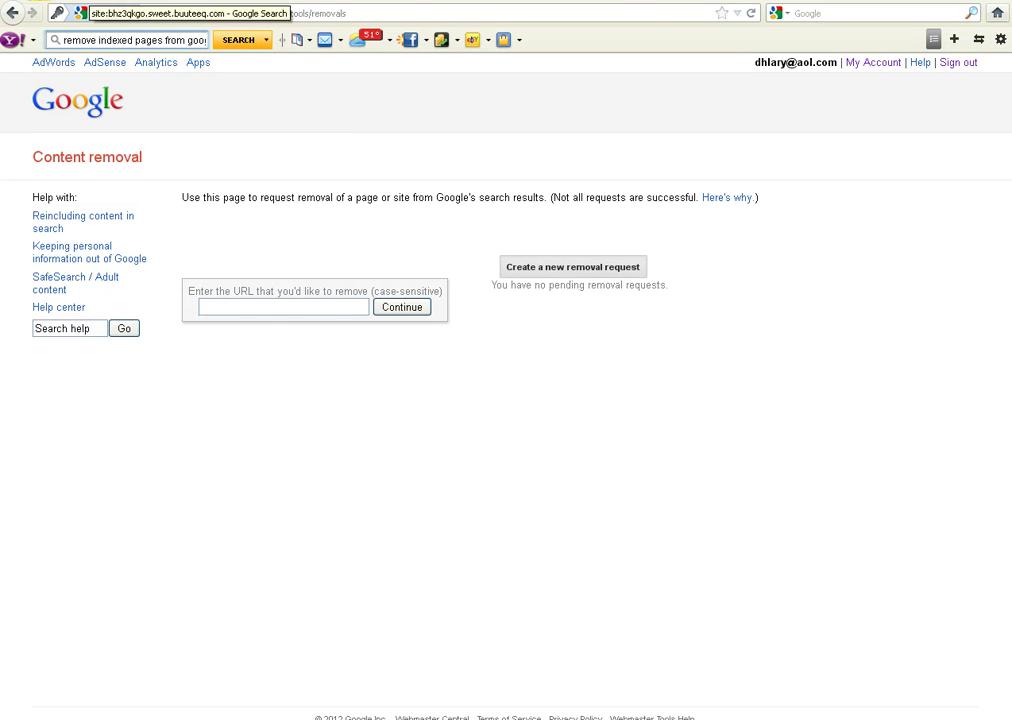
pyautogui.click(90, 3)
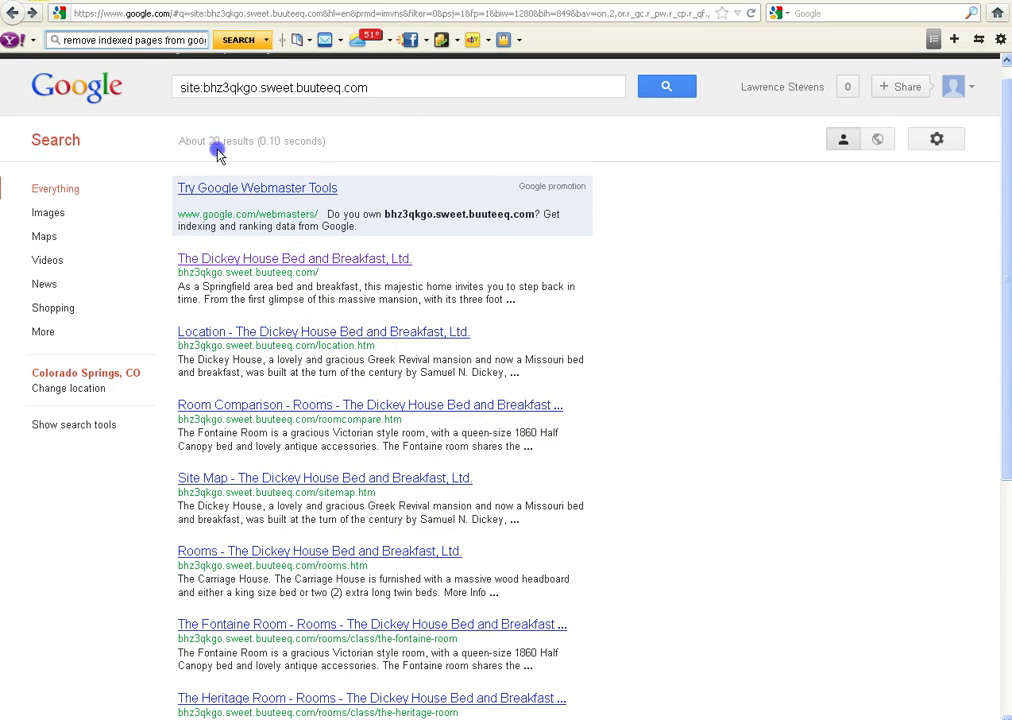
pyautogui.moveTo(217, 149); pyautogui.dragTo(405, 150)
pyautogui.click(403, 148)
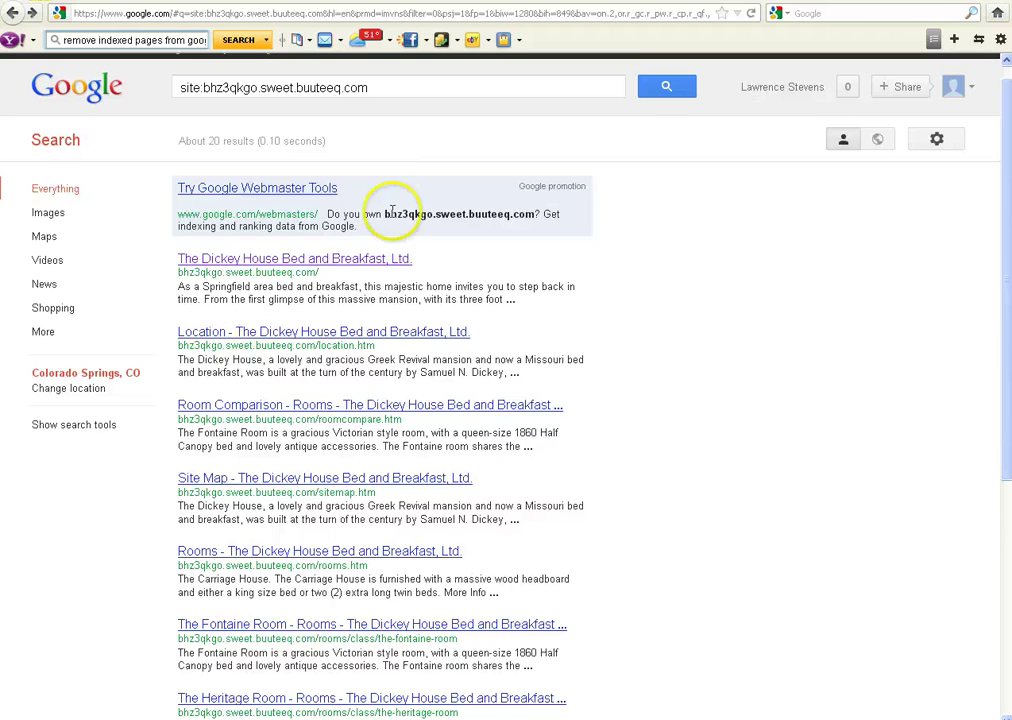
pyautogui.moveTo(172, 272); pyautogui.dragTo(250, 283)
pyautogui.hotkey('ctrl', 'c')
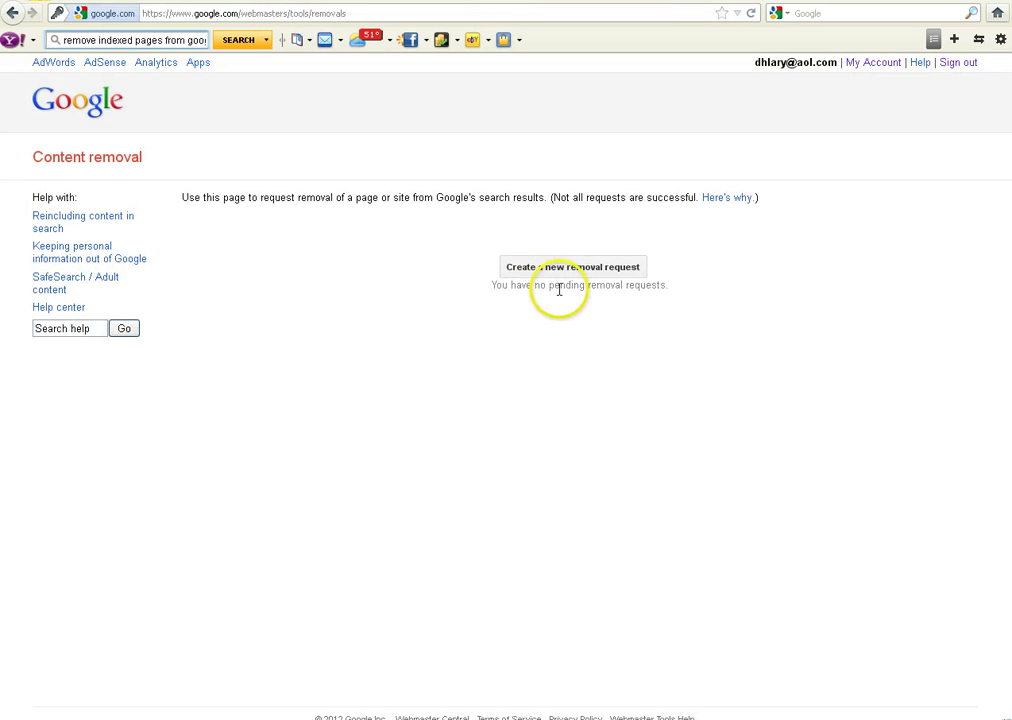
pyautogui.click(538, 270)
pyautogui.hotkey('ctrl', 'v')
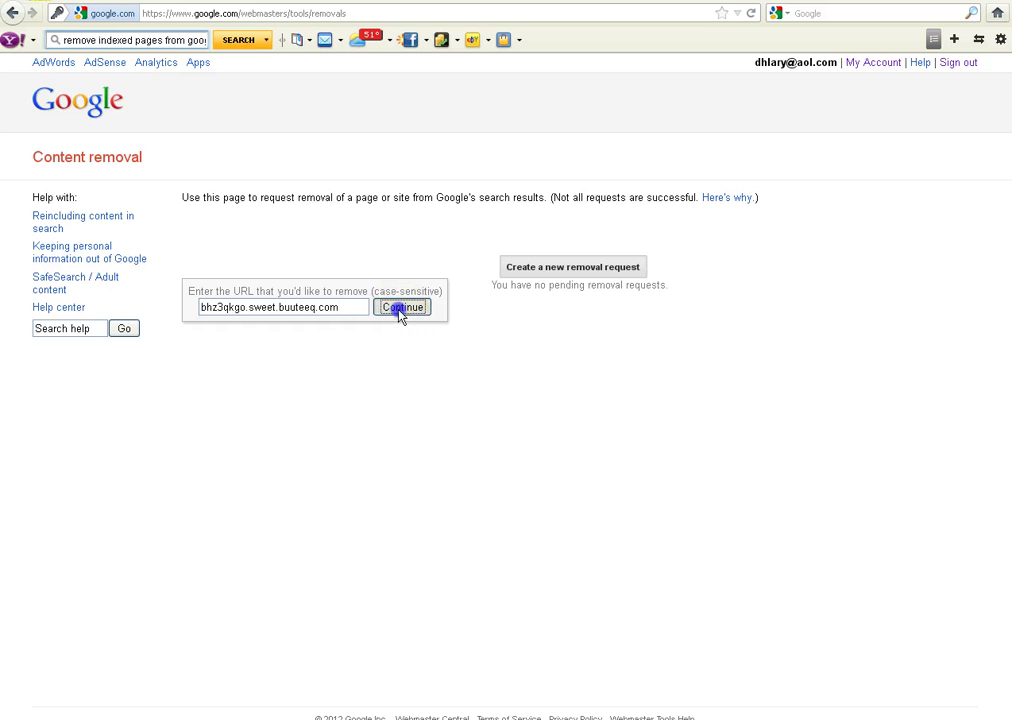
pyautogui.click(398, 309)
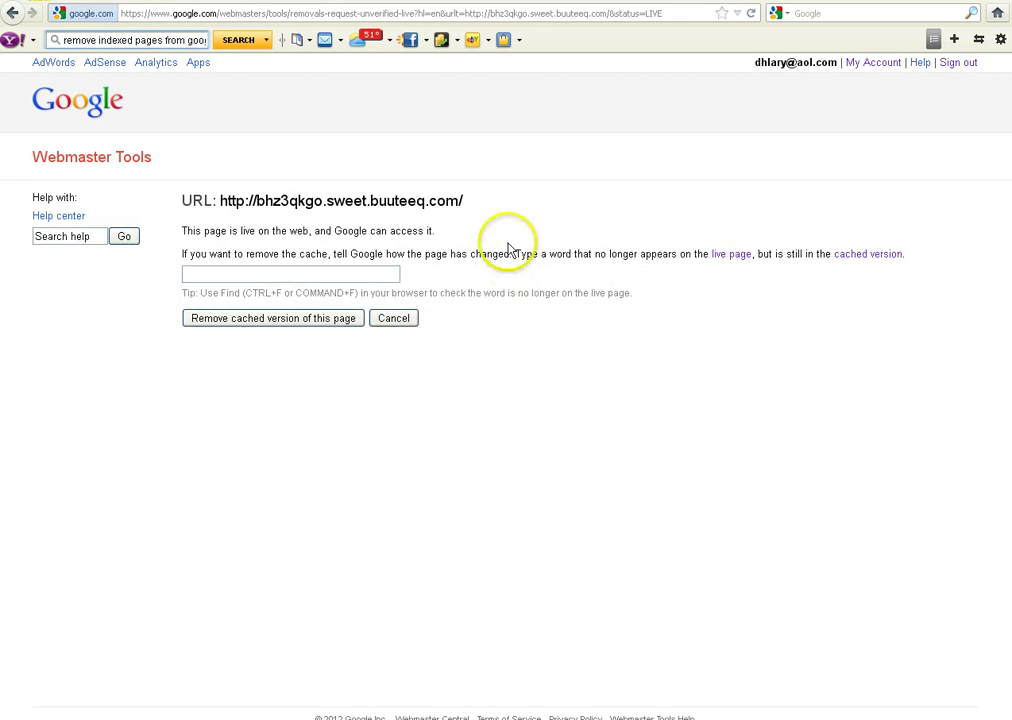
pyautogui.click(182, 231)
pyautogui.moveTo(182, 231); pyautogui.dragTo(449, 236)
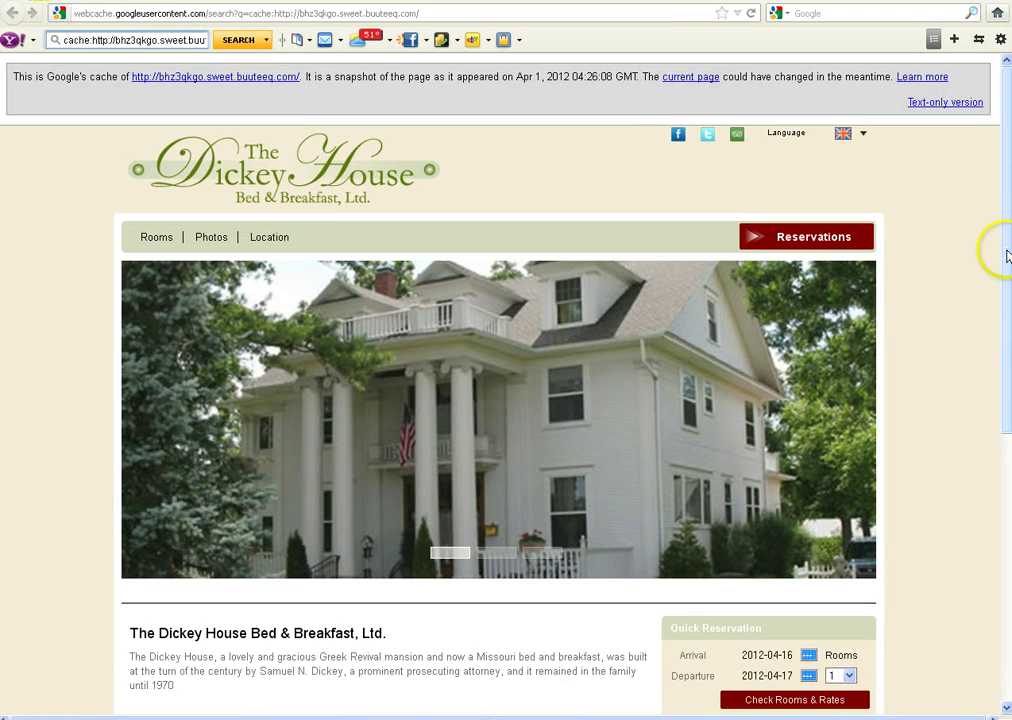
pyautogui.scroll(-8, 995, 320)
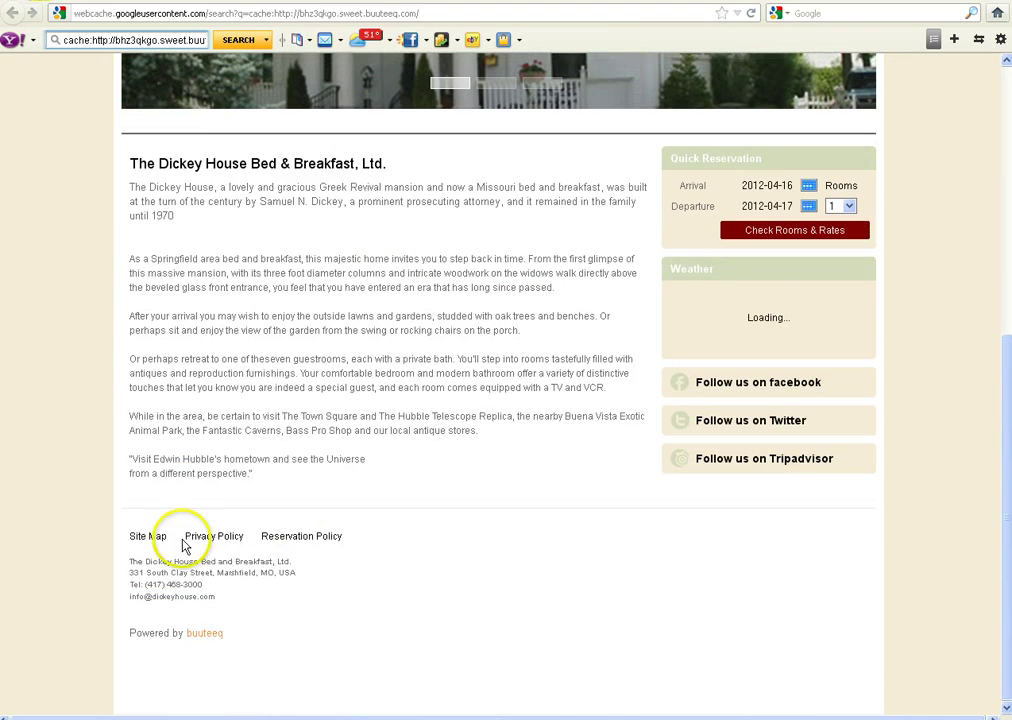
pyautogui.doubleClick(160, 562)
pyautogui.hotkey('ctrl', 'c')
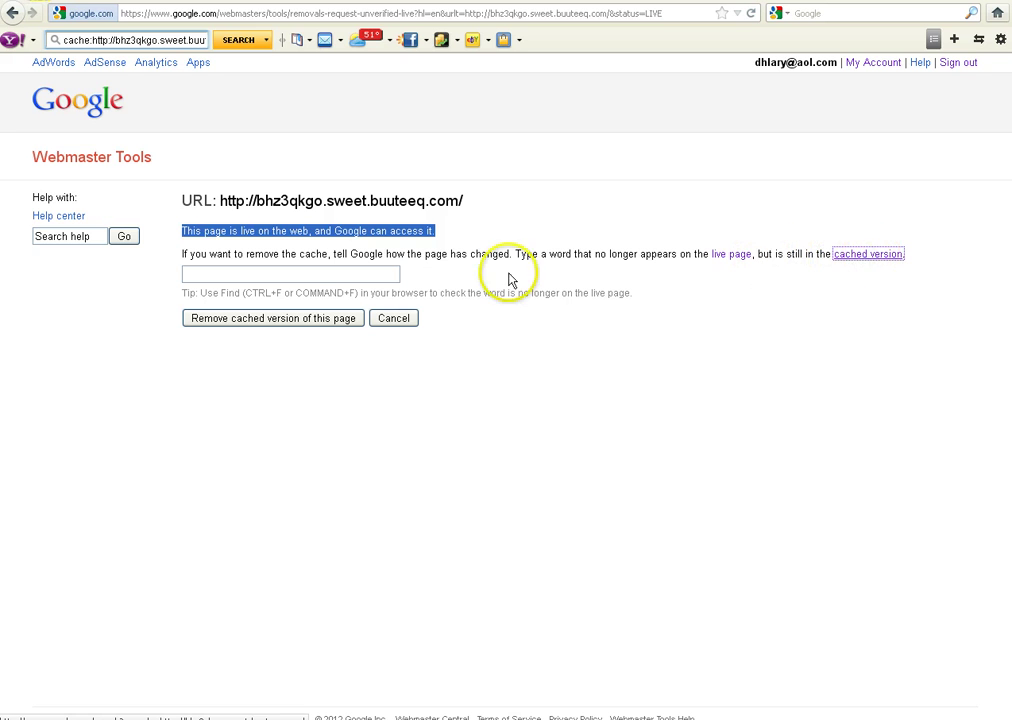
pyautogui.click(339, 273)
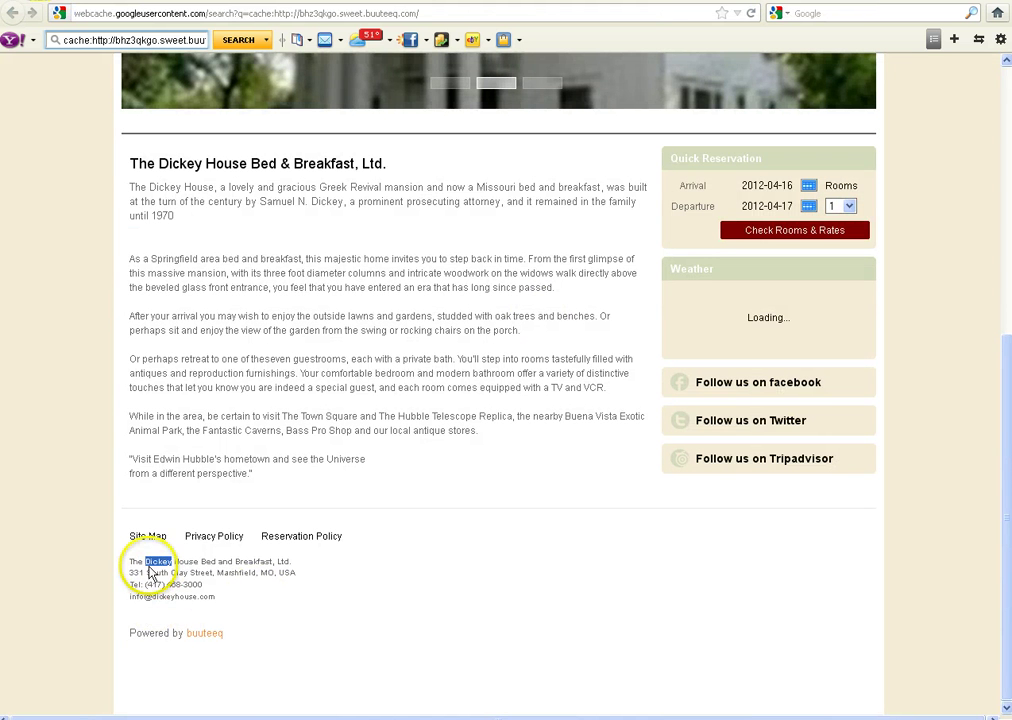
pyautogui.moveTo(147, 561); pyautogui.dragTo(174, 562)
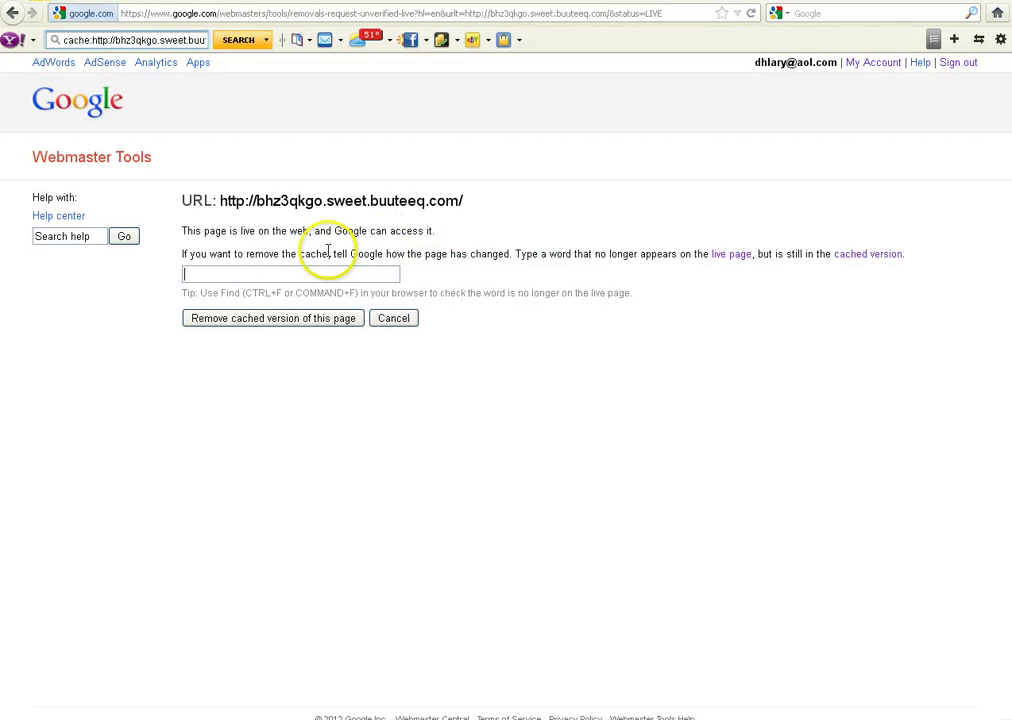
# - File the home page's outdated-cache removal request using the pasted word 'Dickey'
pyautogui.click(280, 275)
pyautogui.hotkey('ctrl', 'v')
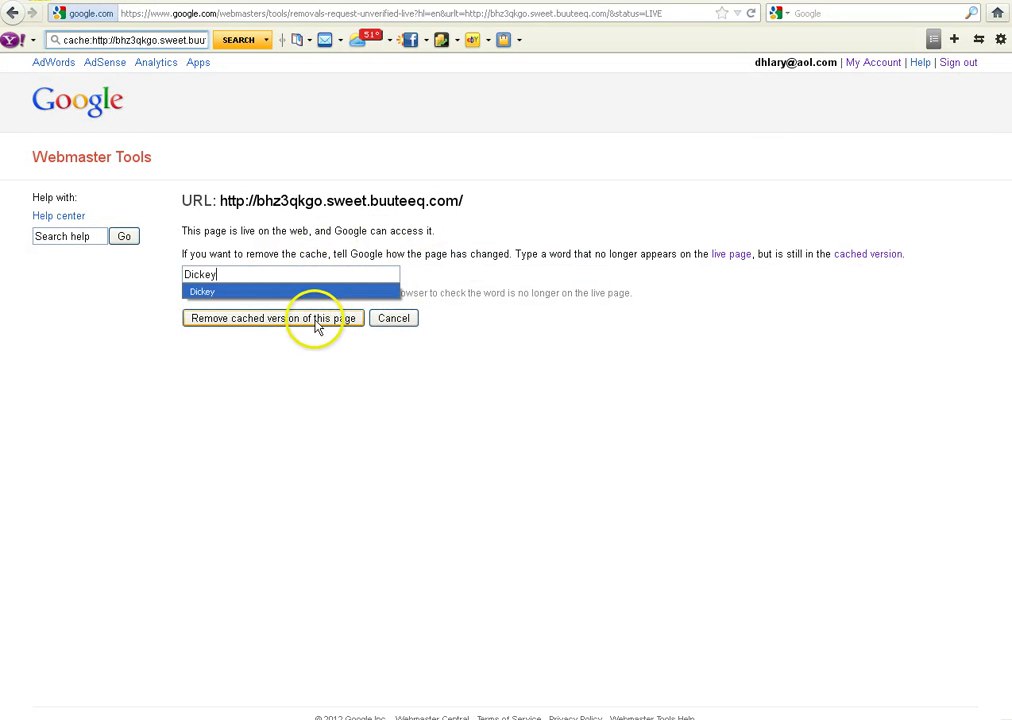
pyautogui.click(315, 322)
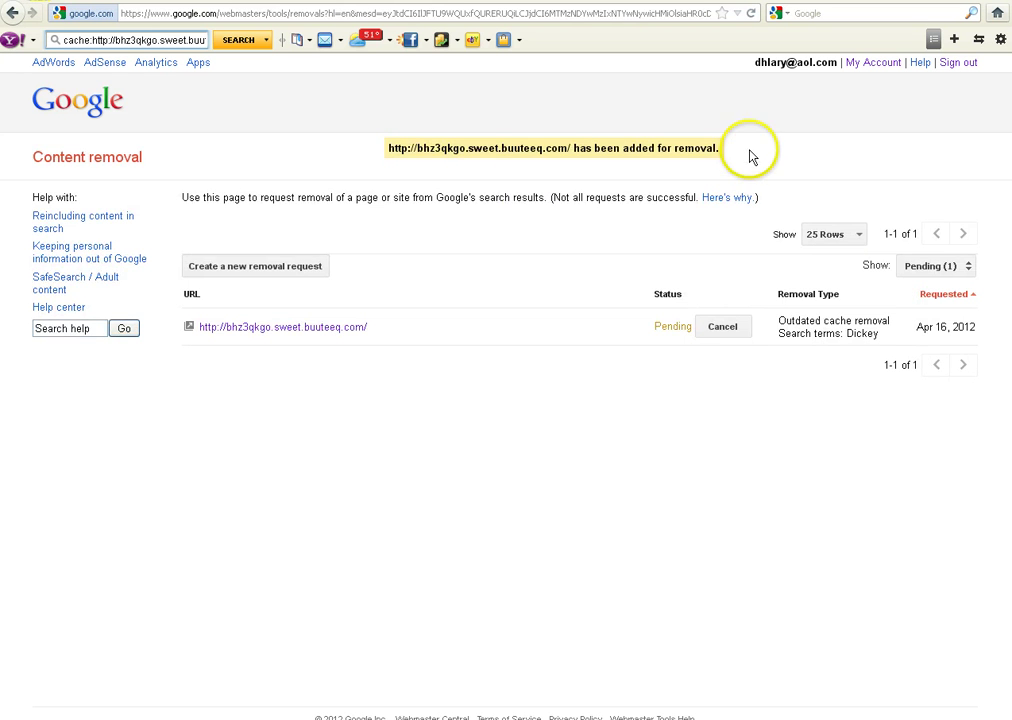
pyautogui.moveTo(378, 155); pyautogui.dragTo(720, 150)
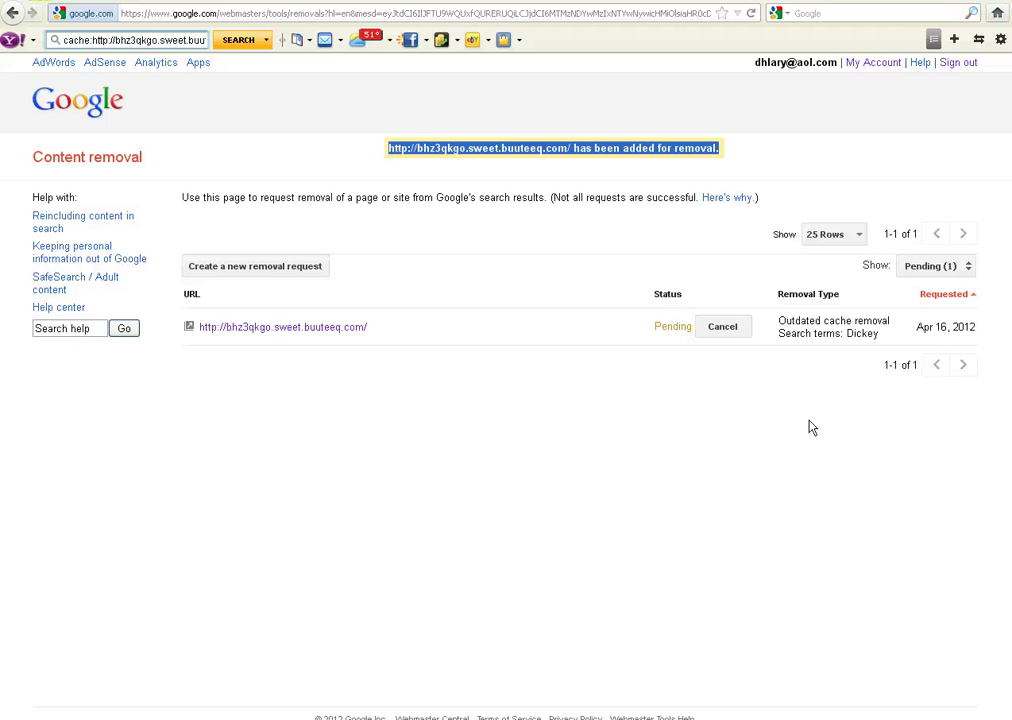
# - Return to the site's Google search results
pyautogui.click(350, 90)
pyautogui.hotkey('alt', 'Tab')
pyautogui.click(339, 327)
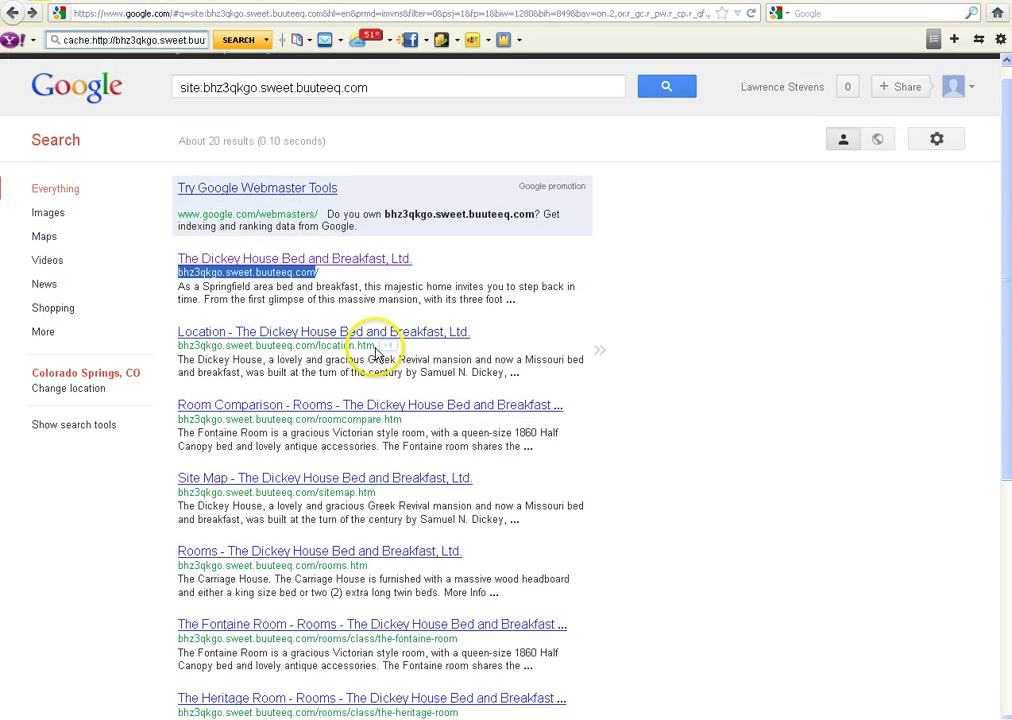
# - Copy the location.htm address from the site: search results
pyautogui.click(352, 88)
pyautogui.moveTo(352, 88); pyautogui.dragTo(156, 87)
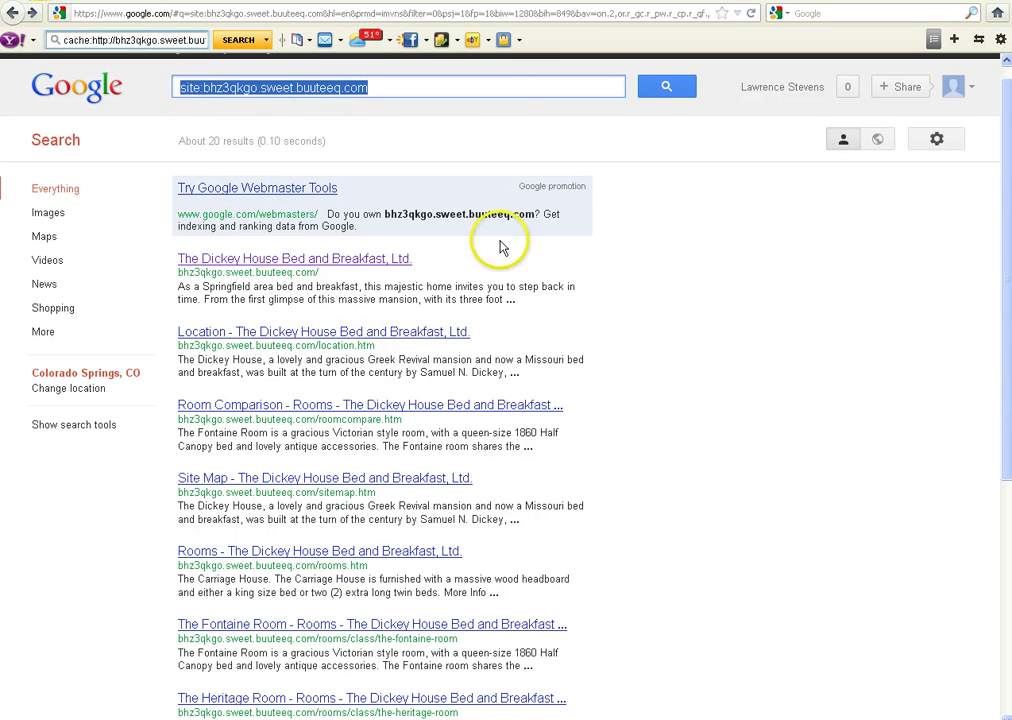
pyautogui.moveTo(376, 345); pyautogui.dragTo(182, 344)
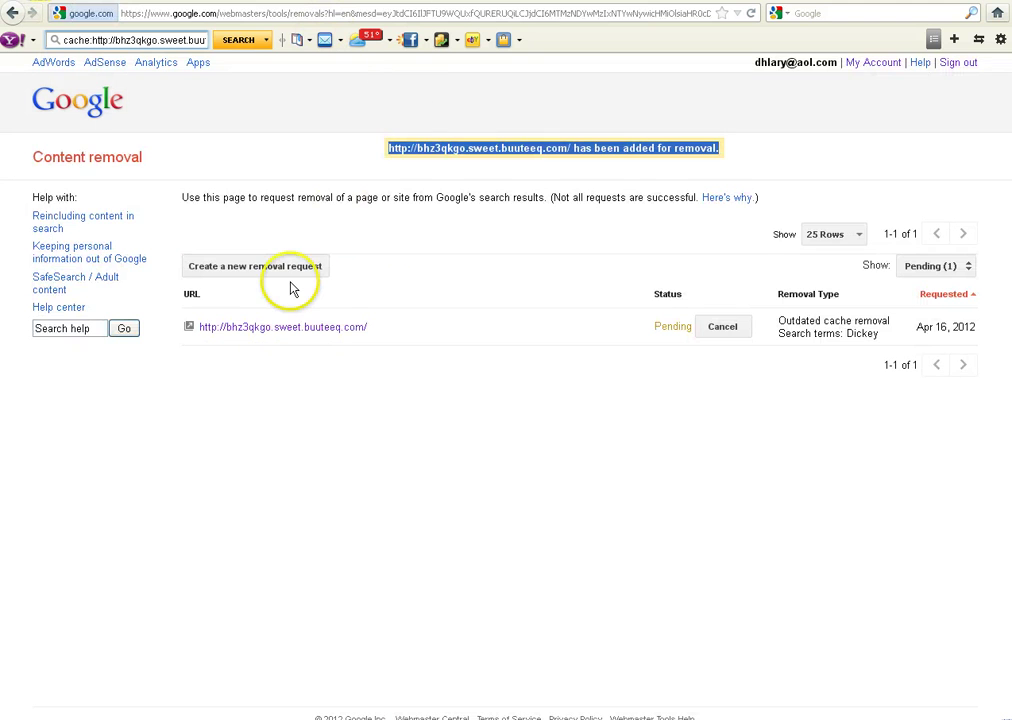
# - Request outdated-cache removal of location.htm, with 'Dickey' as the removed word
pyautogui.click(264, 267)
pyautogui.write('http://bhz3qkgo.sweet.buuteeq.com/location.html')
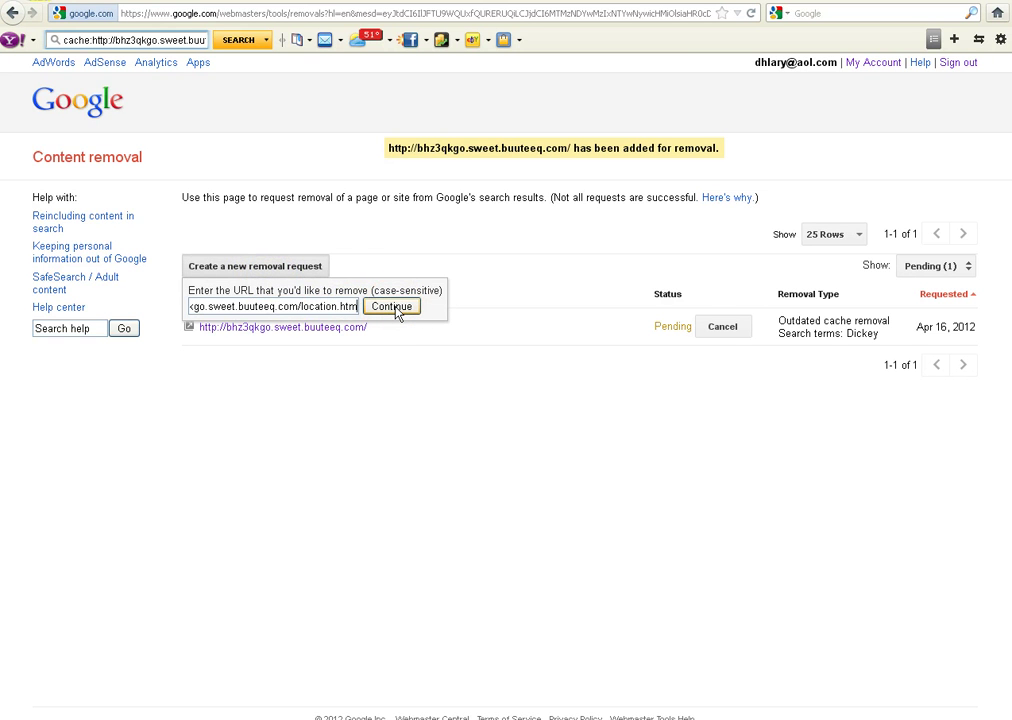
pyautogui.click(392, 307)
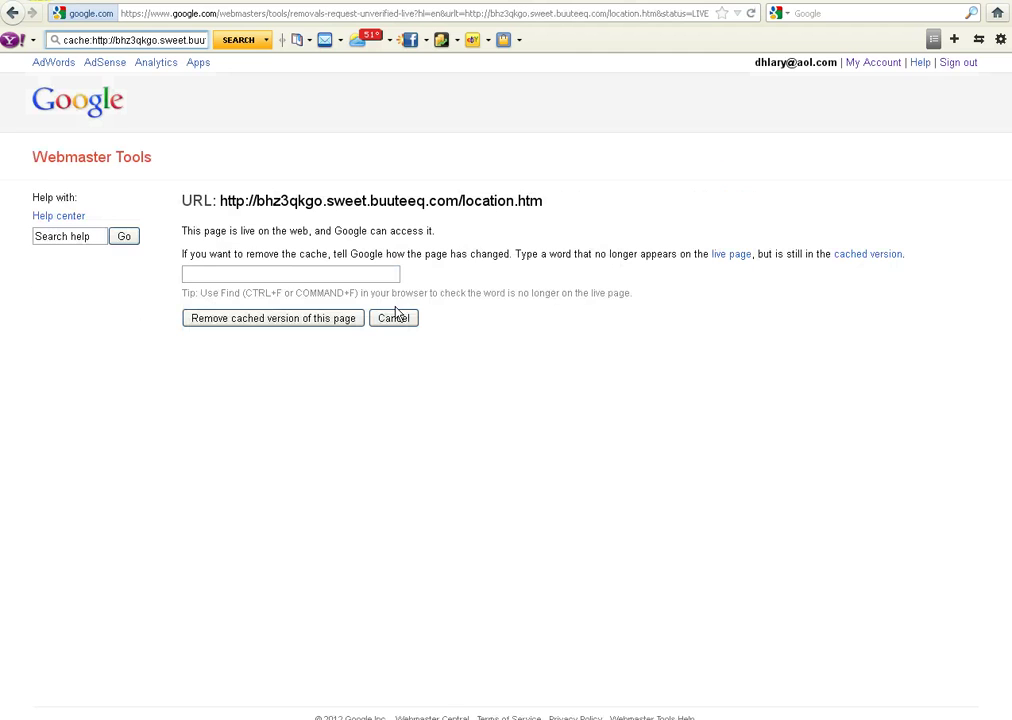
pyautogui.click(238, 276)
pyautogui.write('Di')
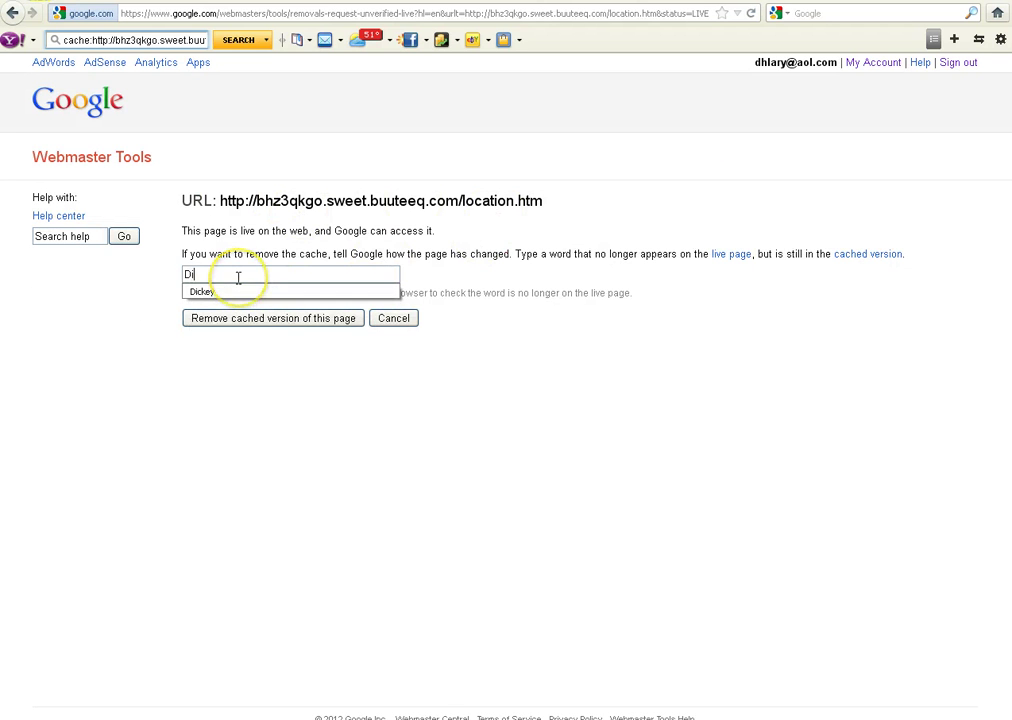
pyautogui.click(212, 293)
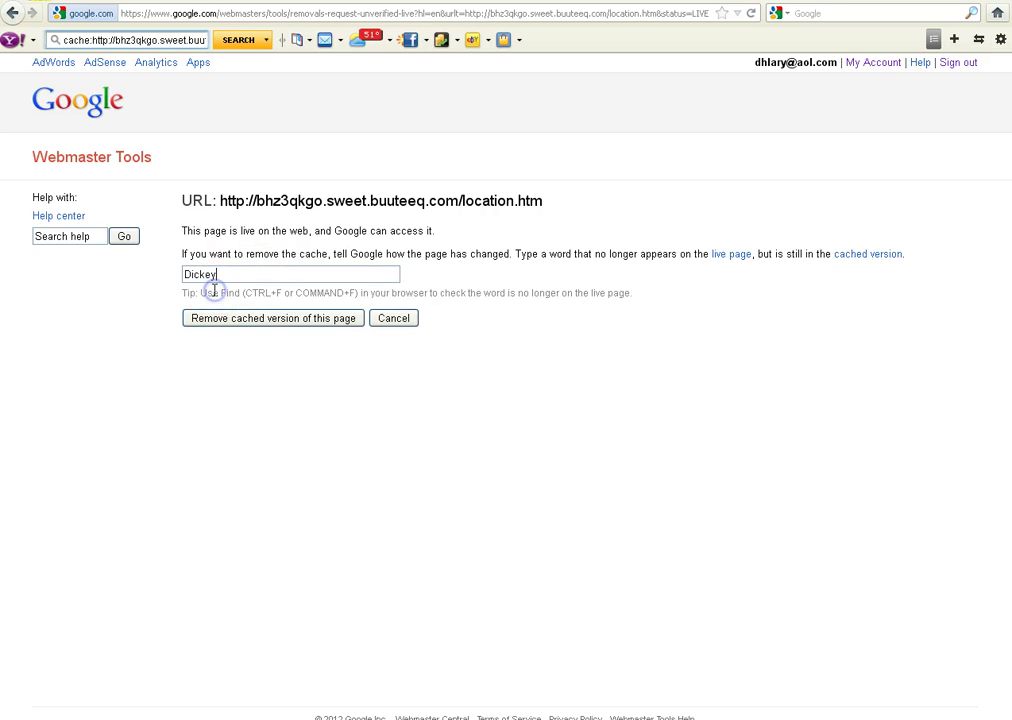
pyautogui.click(276, 318)
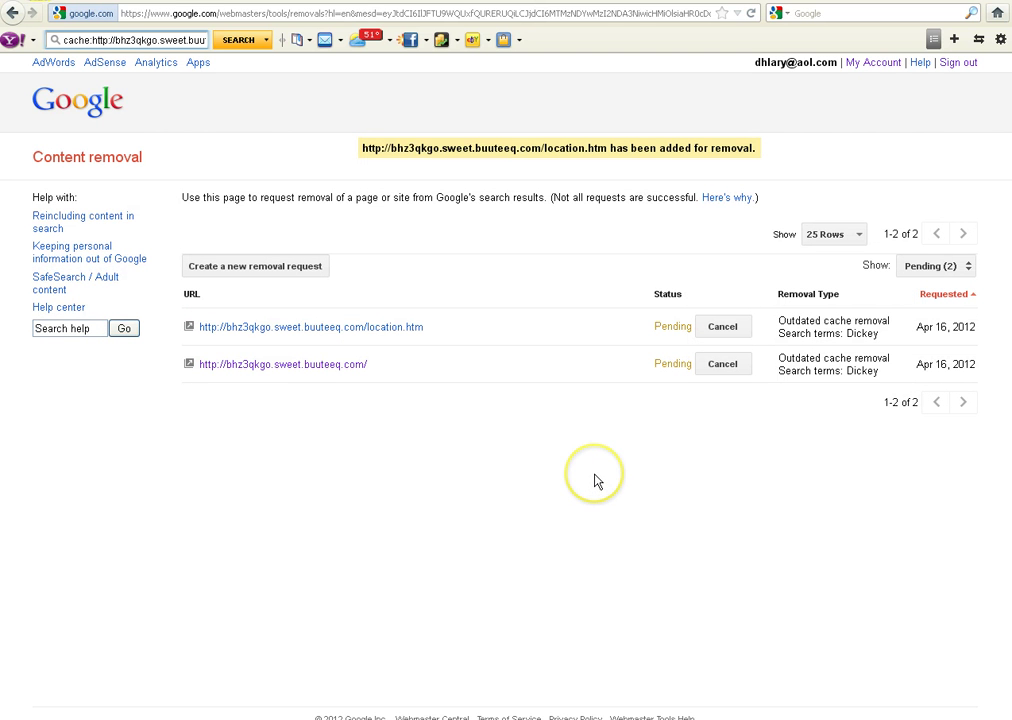
# - Go back to the site's Google results and select the roomcompare.htm result's address
pyautogui.hotkey('alt', 'Left')
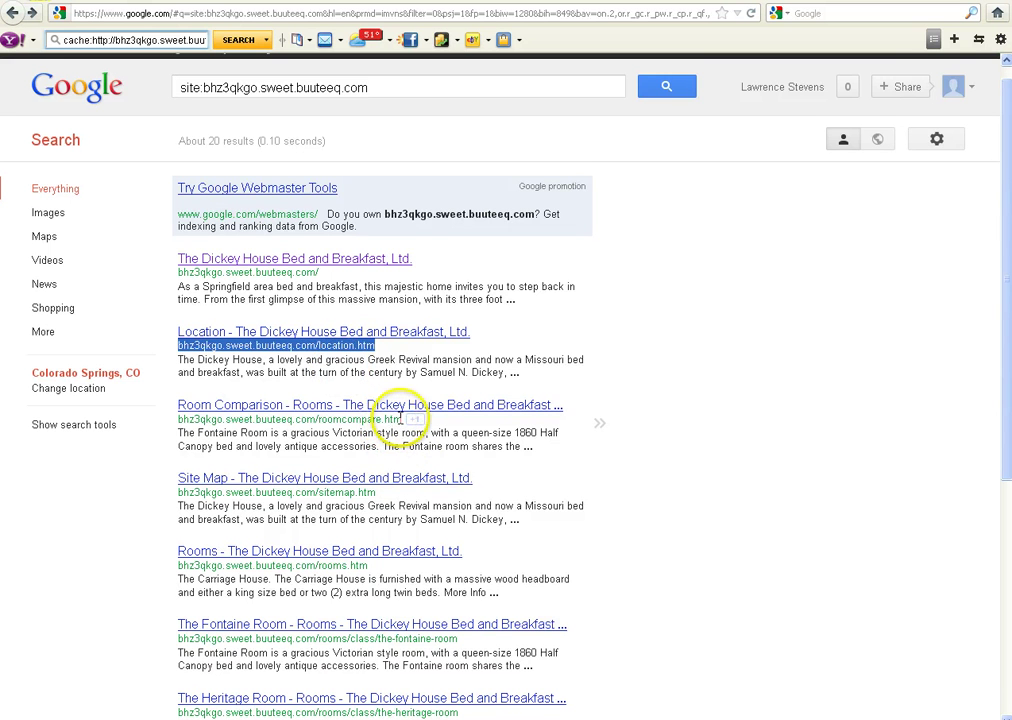
pyautogui.moveTo(401, 419); pyautogui.dragTo(177, 420)
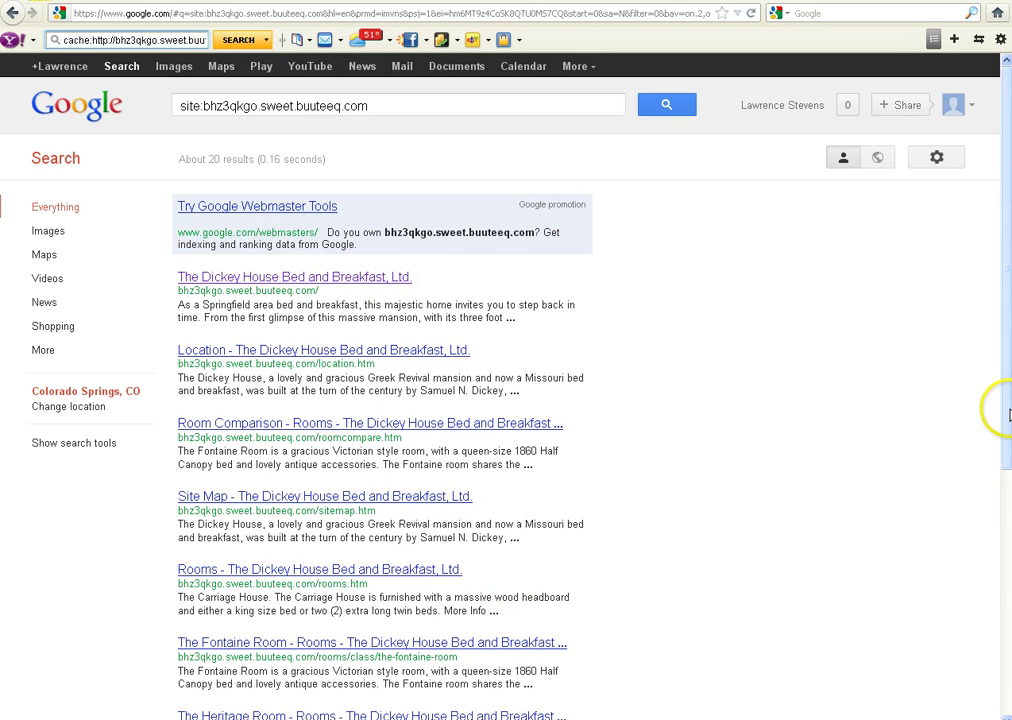
pyautogui.moveTo(1008, 418); pyautogui.dragTo(978, 538)
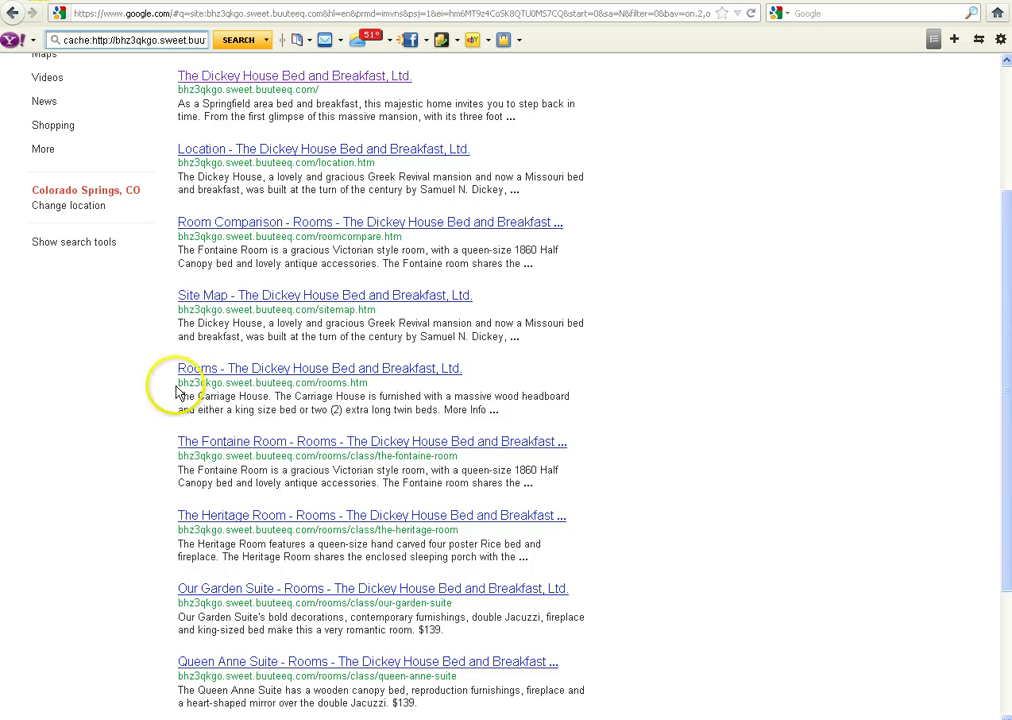
pyautogui.moveTo(177, 390); pyautogui.dragTo(362, 384)
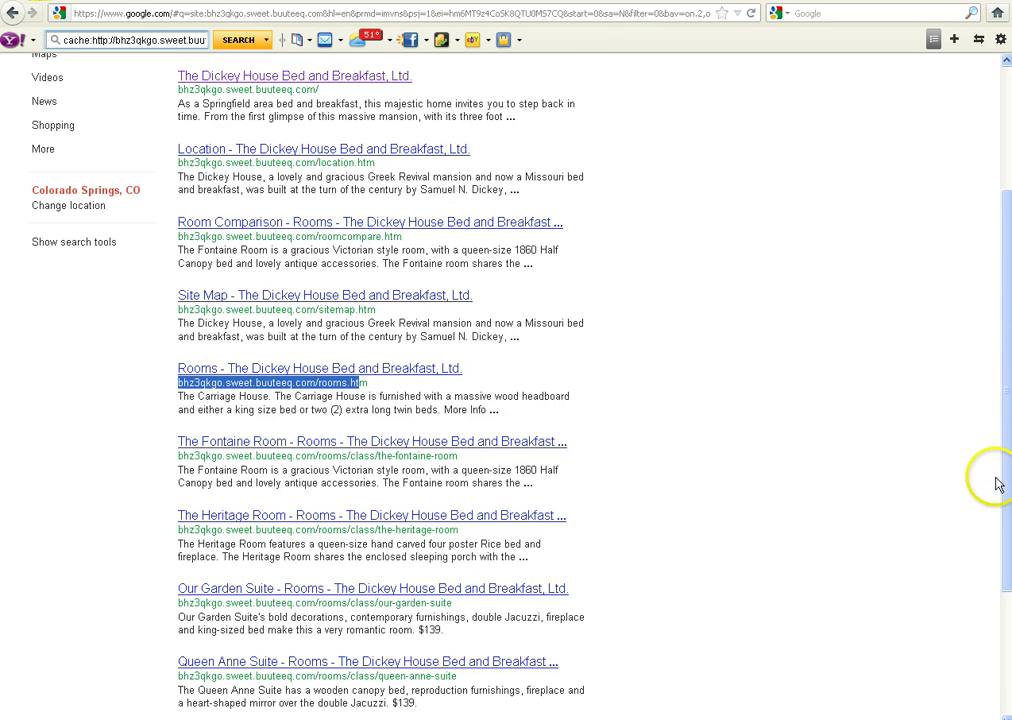
pyautogui.scroll(-3, 880, 580)
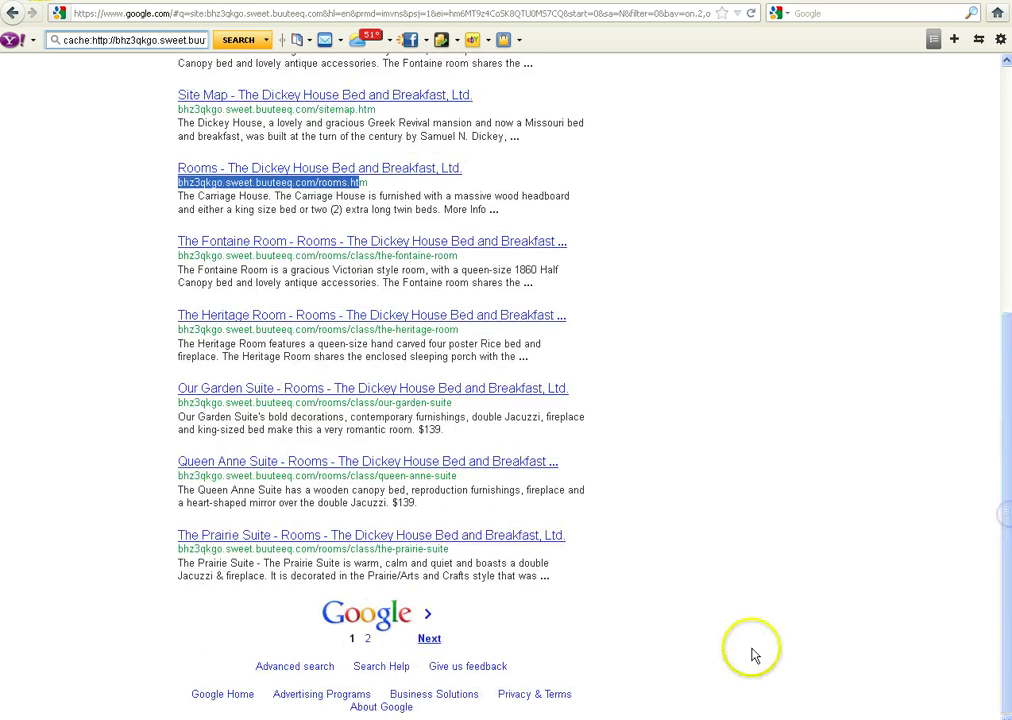
# - On results page 2, select the Privacy Policy result's full address
pyautogui.click(370, 639)
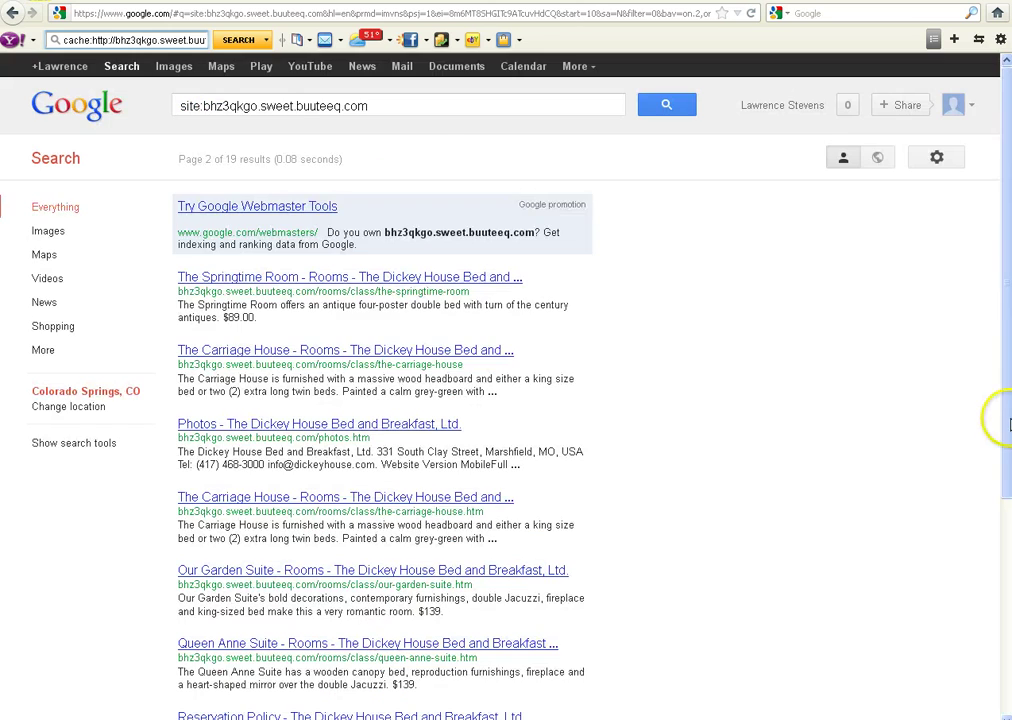
pyautogui.moveTo(1005, 422); pyautogui.dragTo(994, 648)
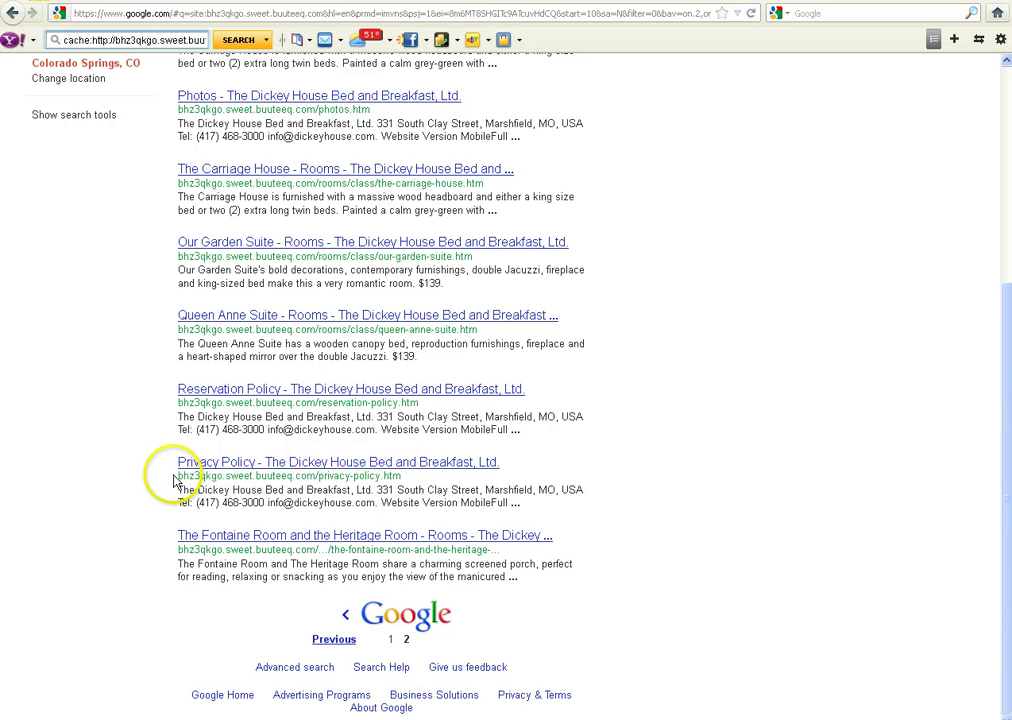
pyautogui.moveTo(173, 479); pyautogui.dragTo(462, 477)
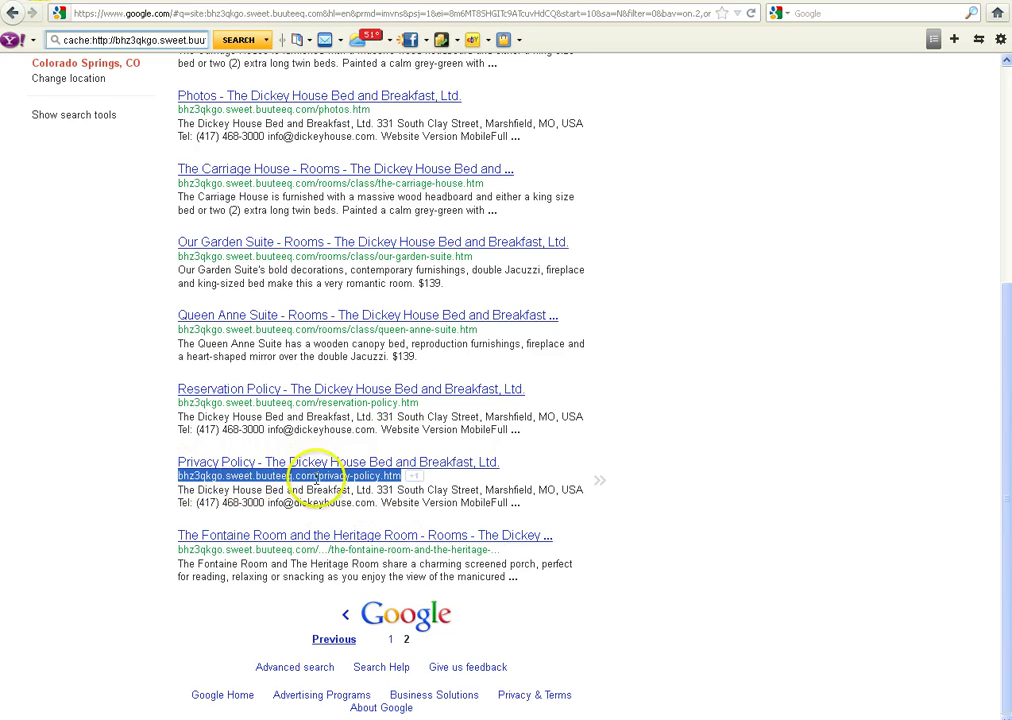
pyautogui.doubleClick(322, 549)
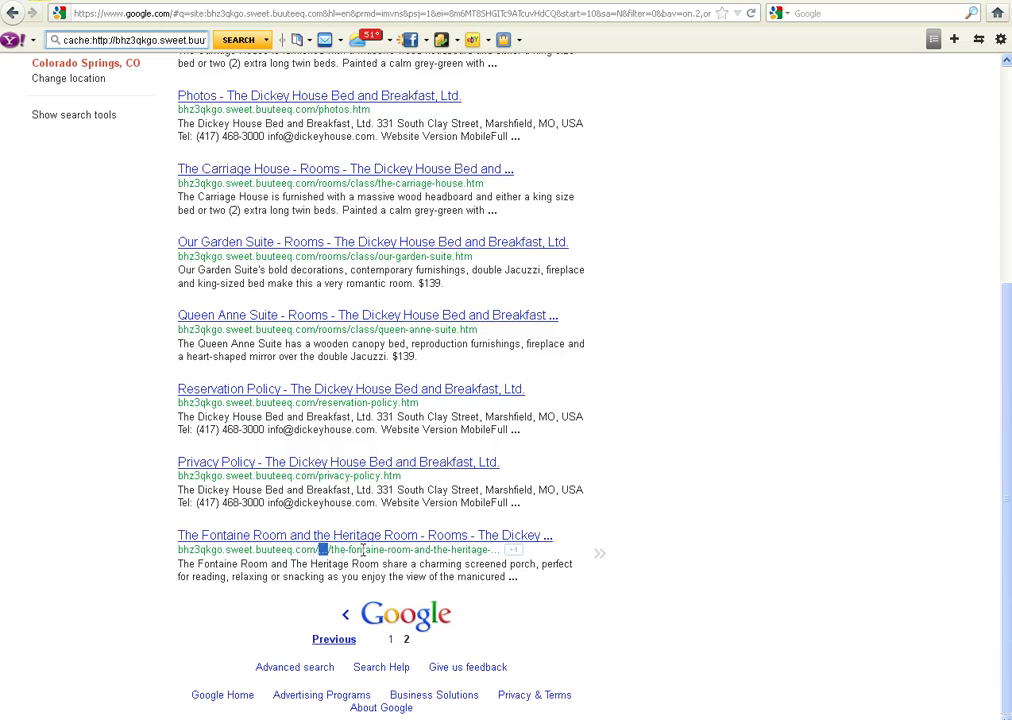
pyautogui.moveTo(178, 549); pyautogui.dragTo(495, 550)
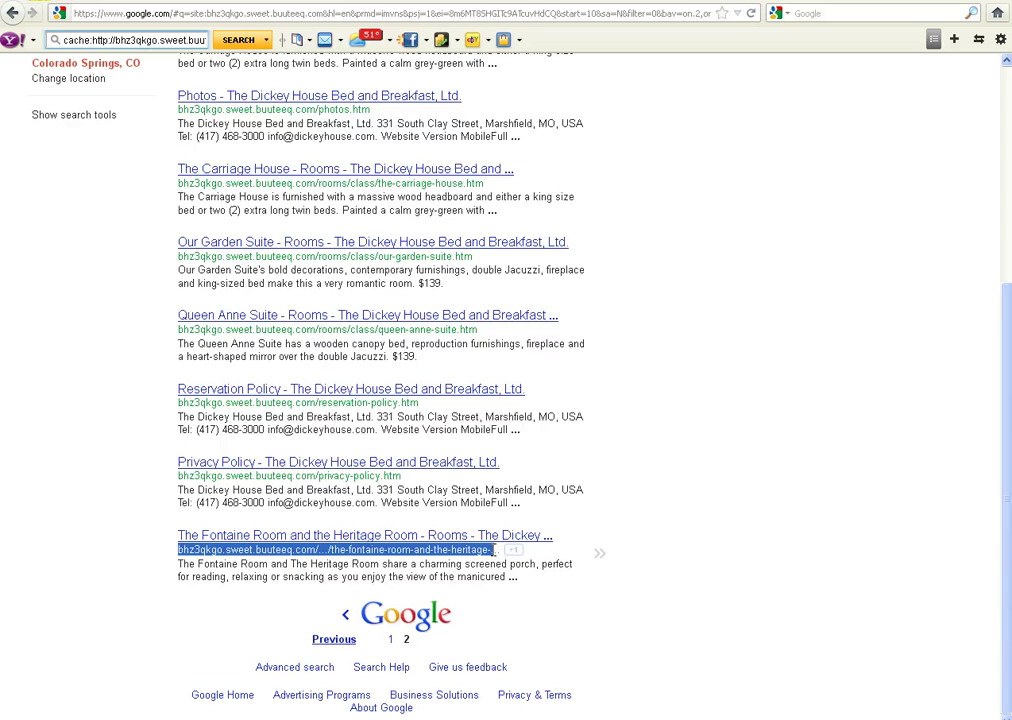
pyautogui.click(184, 476)
pyautogui.moveTo(184, 476); pyautogui.dragTo(411, 486)
pyautogui.hotkey('ctrl', 'c')
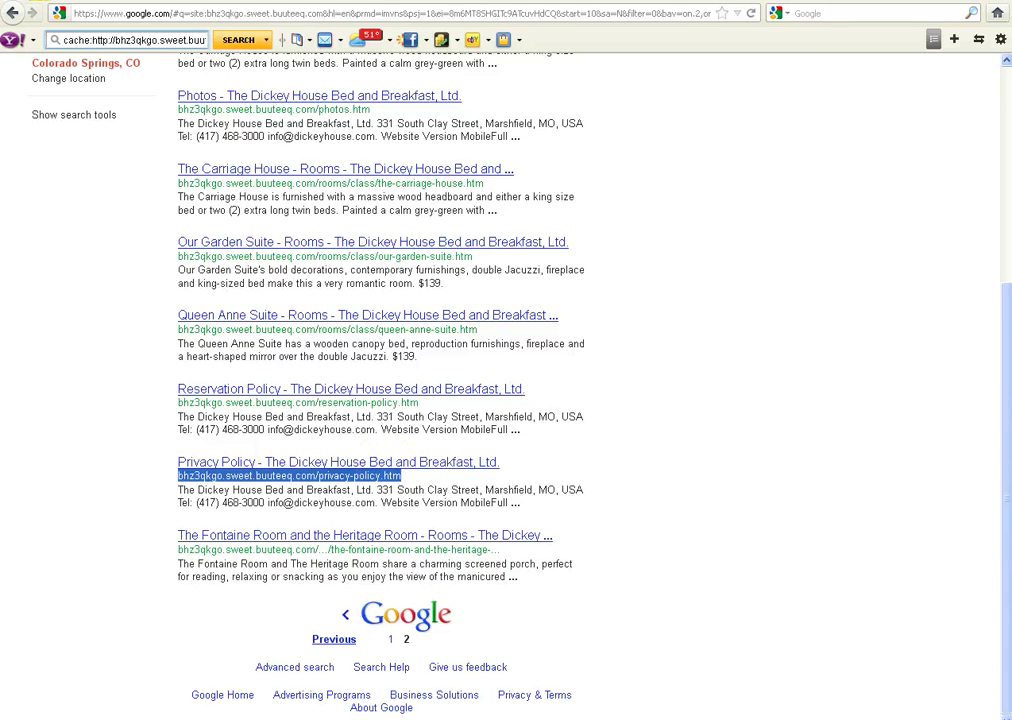
# - Create a removal request for privacy-policy.htm, choosing 'Dickey' as the missing word
pyautogui.hotkey('ctrl', 'Tab')
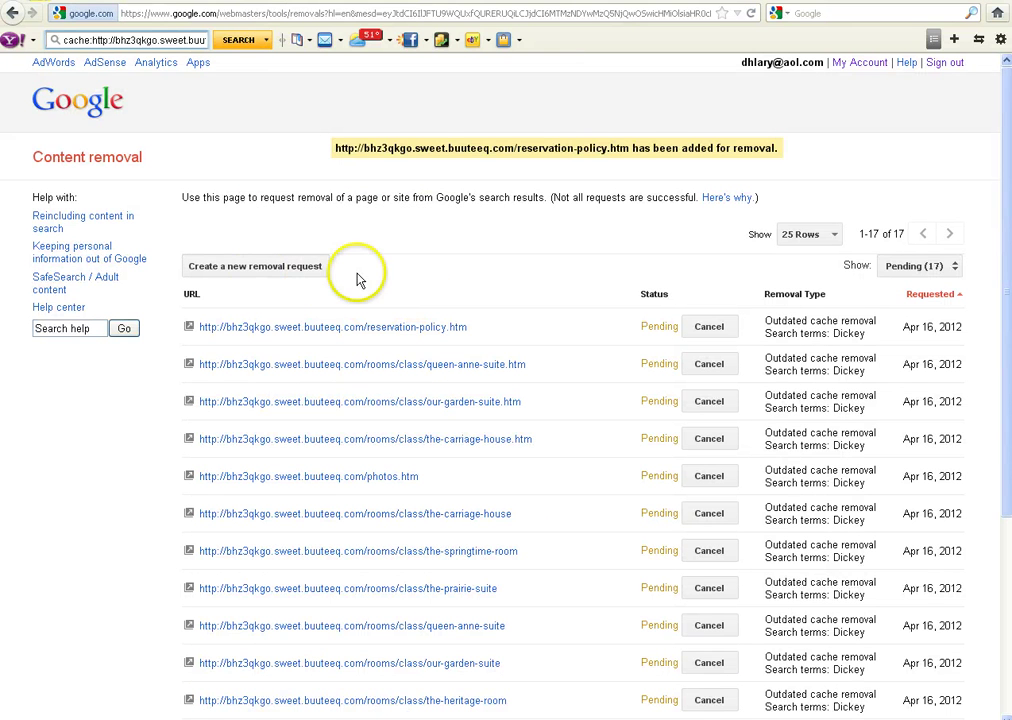
pyautogui.click(290, 270)
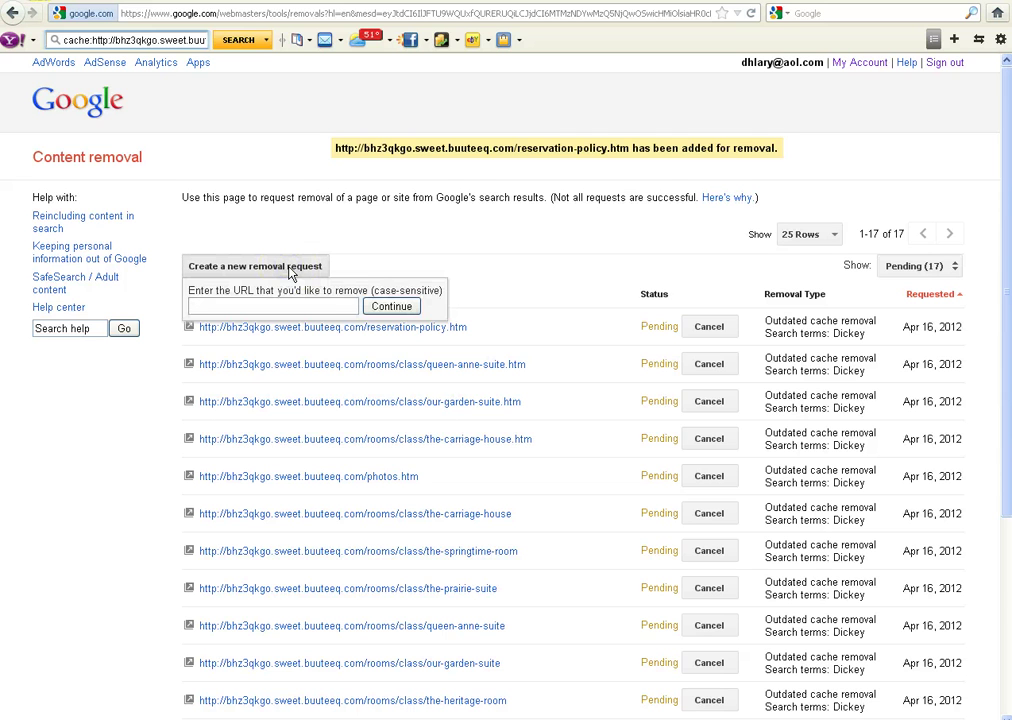
pyautogui.hotkey('ctrl', 'v')
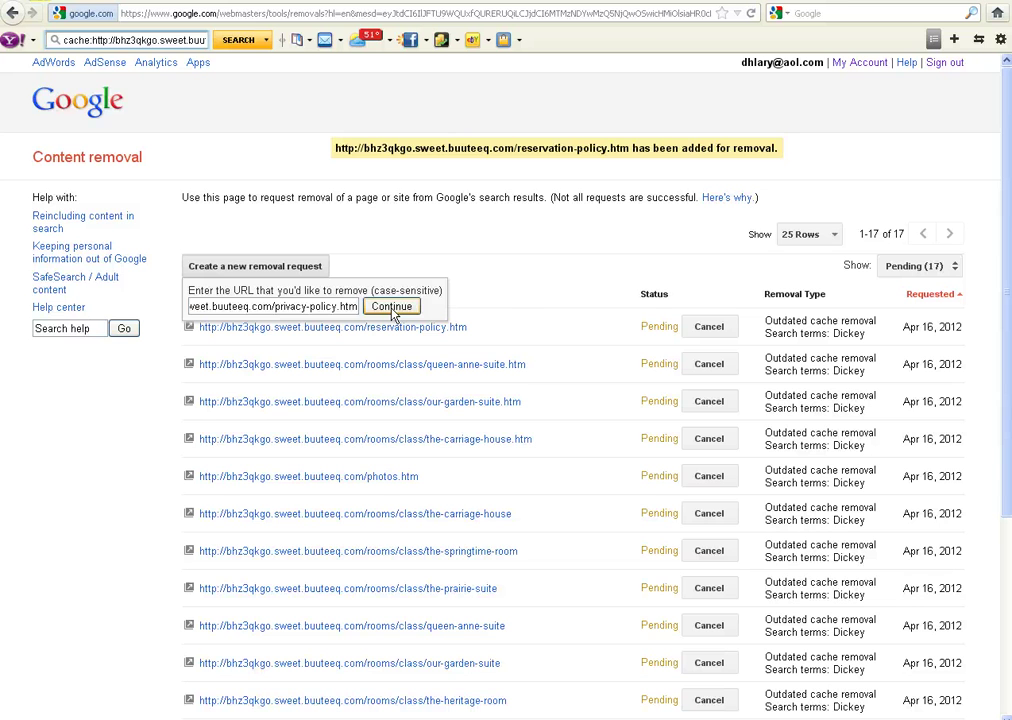
pyautogui.click(391, 308)
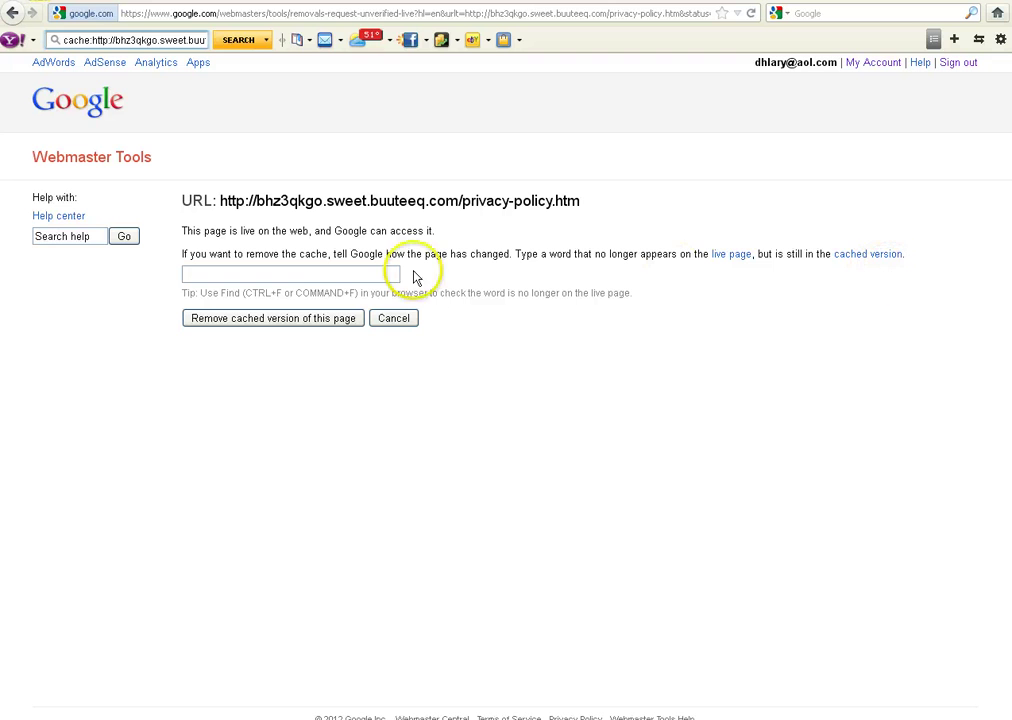
pyautogui.click(318, 270)
pyautogui.write('di')
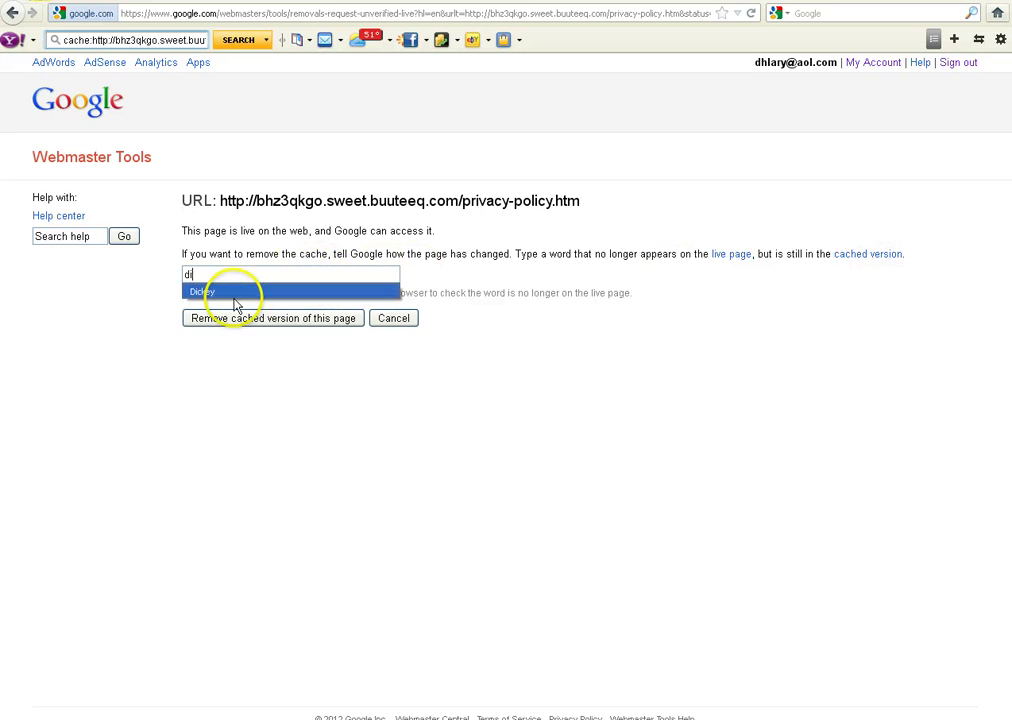
pyautogui.click(203, 291)
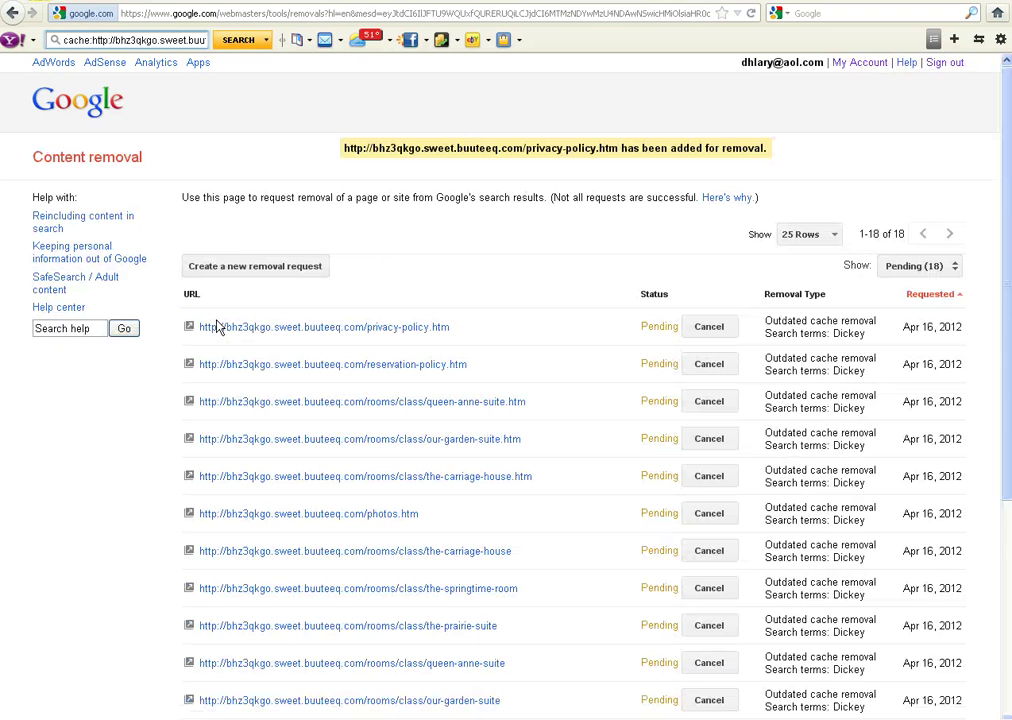
# - Copy the Fontaine Room page's address and file its outdated-cache removal keyed on 'Dickey'
pyautogui.hotkey('alt', 'Left')
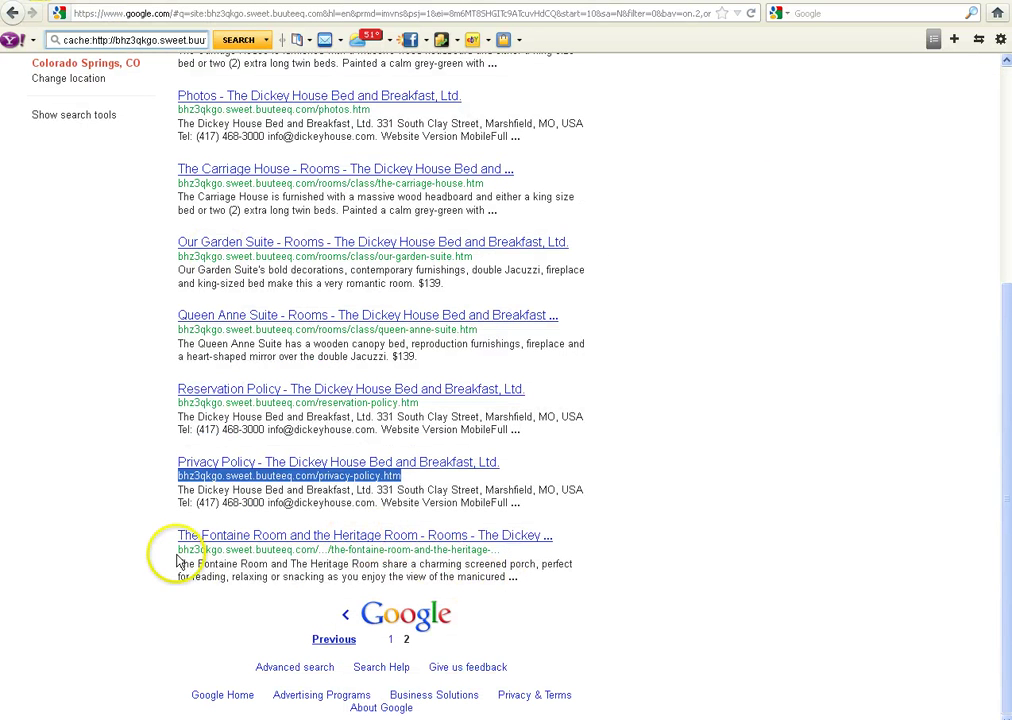
pyautogui.moveTo(178, 550); pyautogui.dragTo(494, 550)
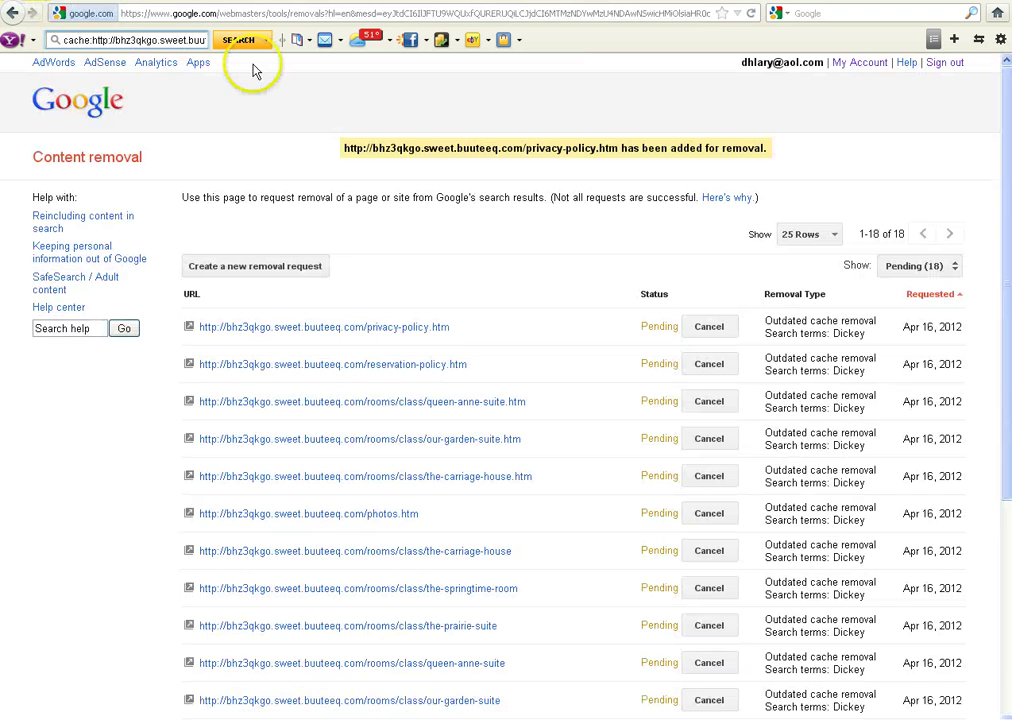
pyautogui.click(265, 266)
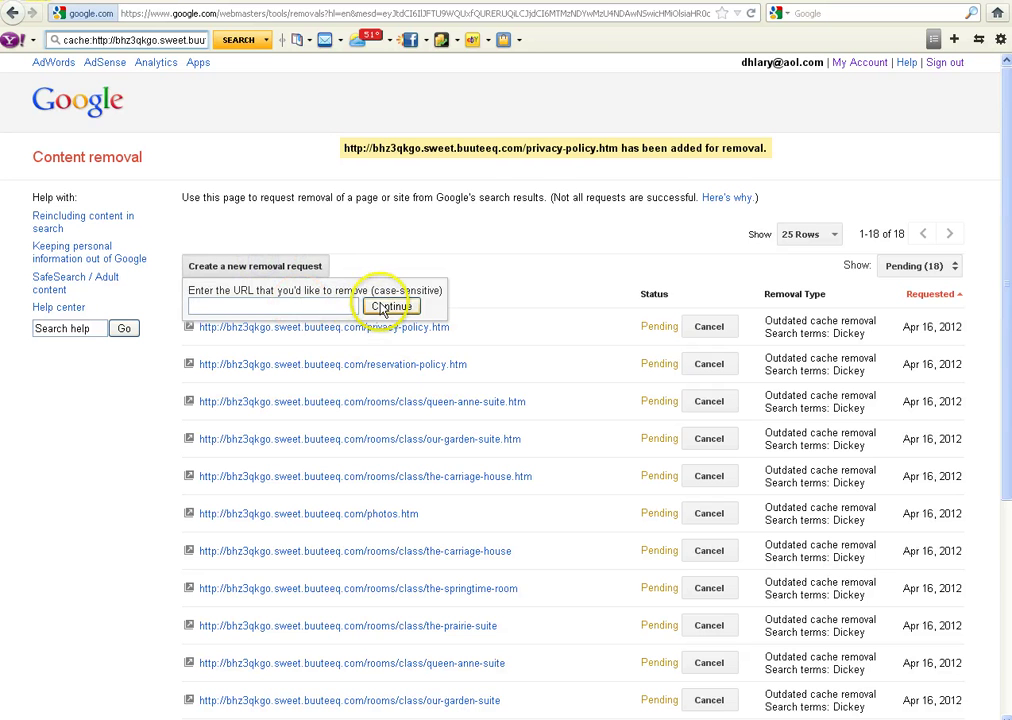
pyautogui.hotkey('ctrl', 'v')
pyautogui.click(389, 308)
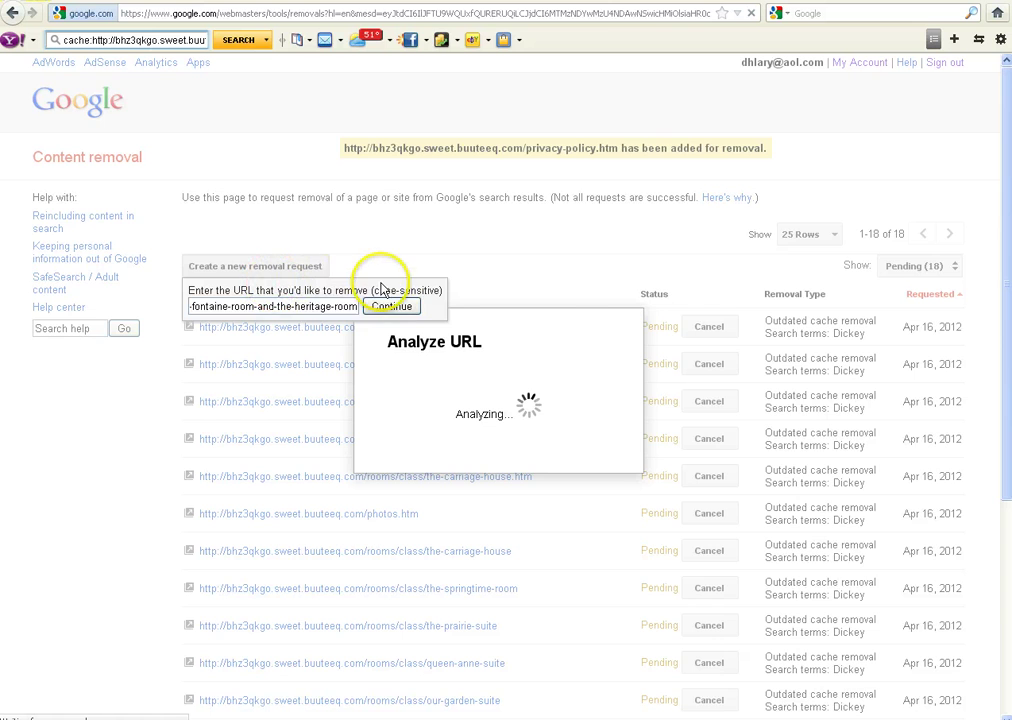
pyautogui.click(263, 274)
pyautogui.write('di')
pyautogui.click(200, 292)
pyautogui.click(216, 318)
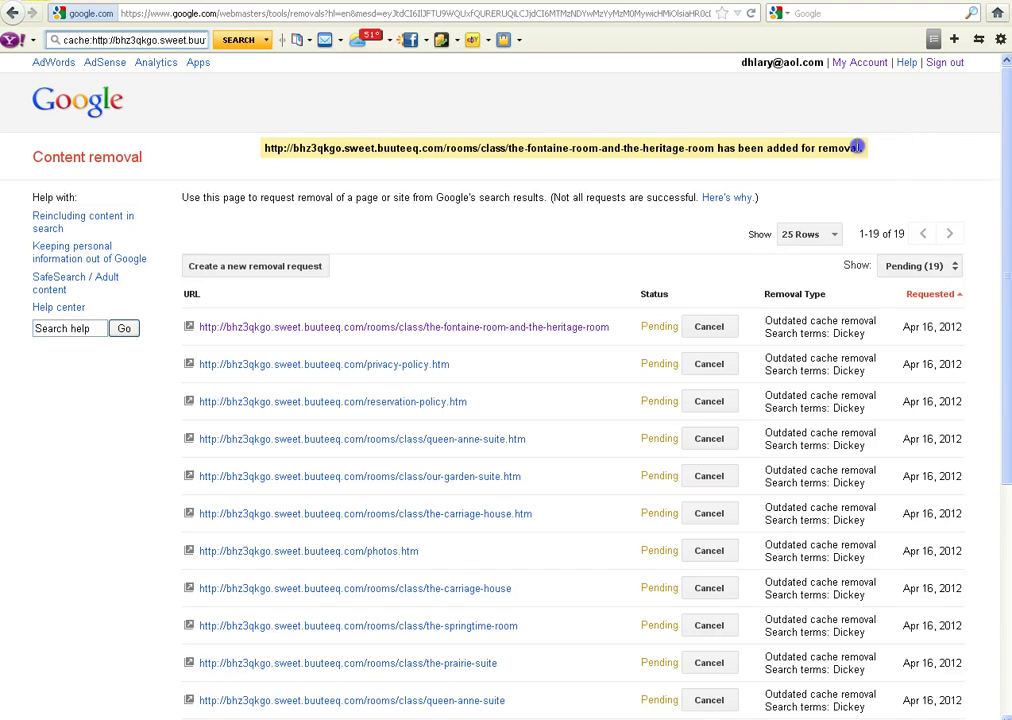
# - Review the 19 pending removal requests, then go back to Google results page 2
pyautogui.moveTo(862, 148); pyautogui.dragTo(244, 152)
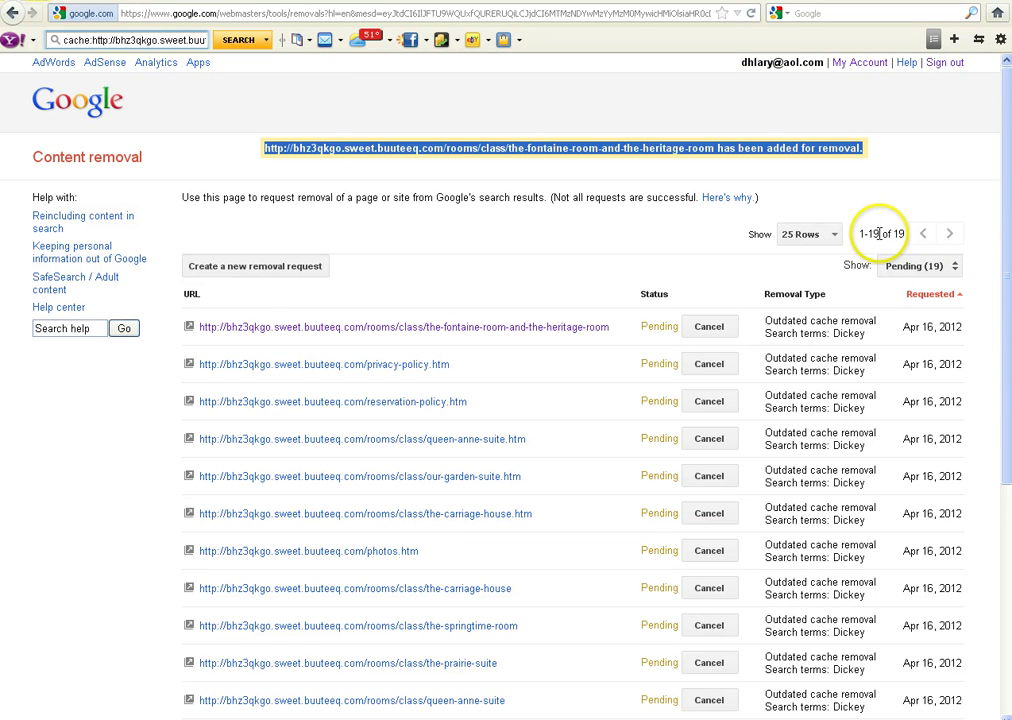
pyautogui.scroll(-6, 1006, 248)
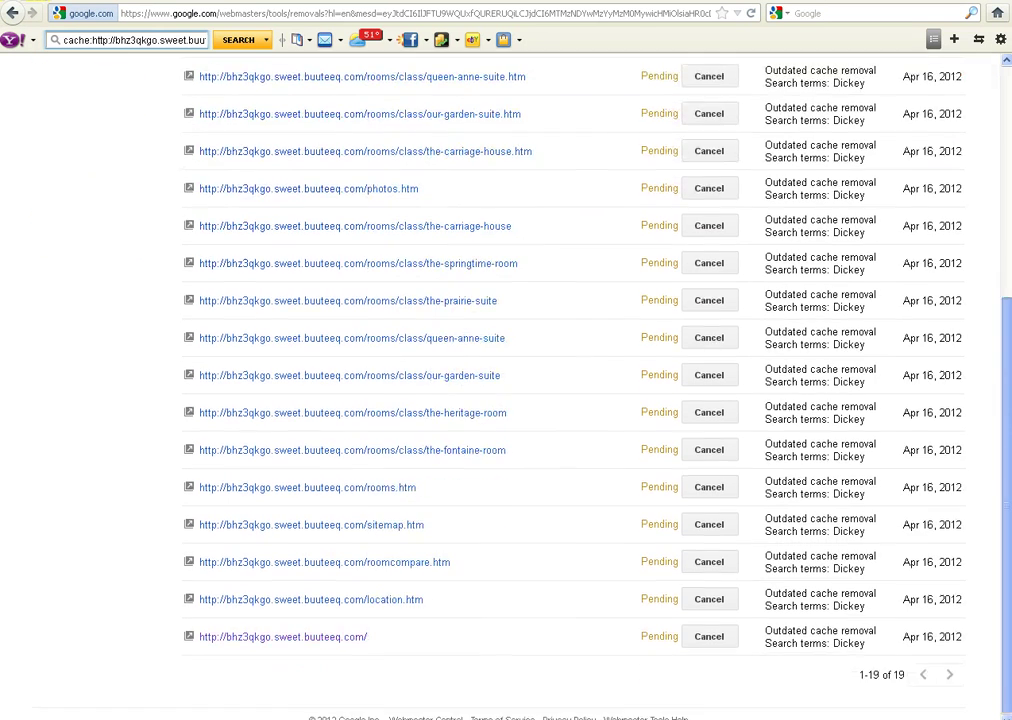
pyautogui.moveTo(1004, 466); pyautogui.dragTo(1000, 210)
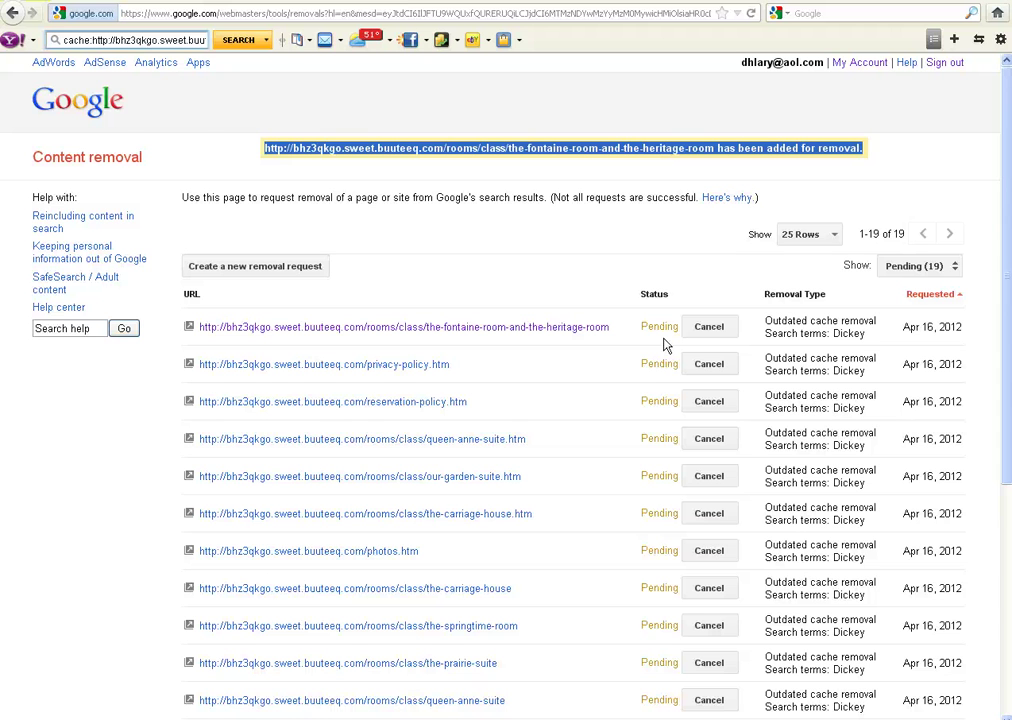
pyautogui.hotkey('alt', 'Left')
# - Scroll up the Google results, then return to the Content removal list of 19 requests
pyautogui.moveTo(1005, 541); pyautogui.dragTo(1005, 253)
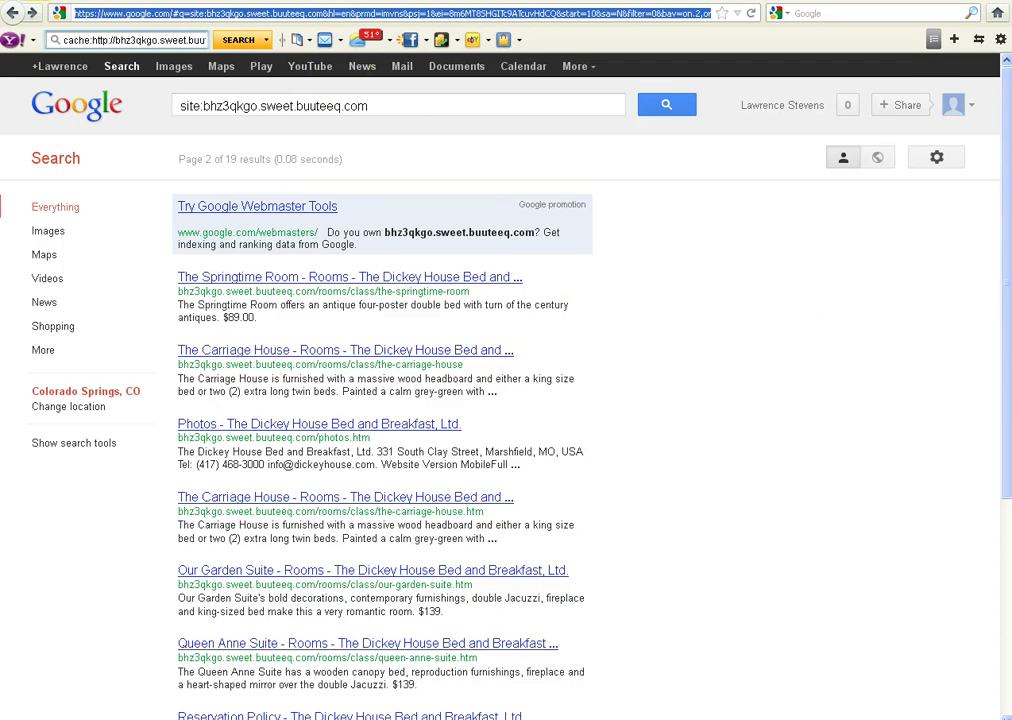
pyautogui.hotkey('alt', 'Left')
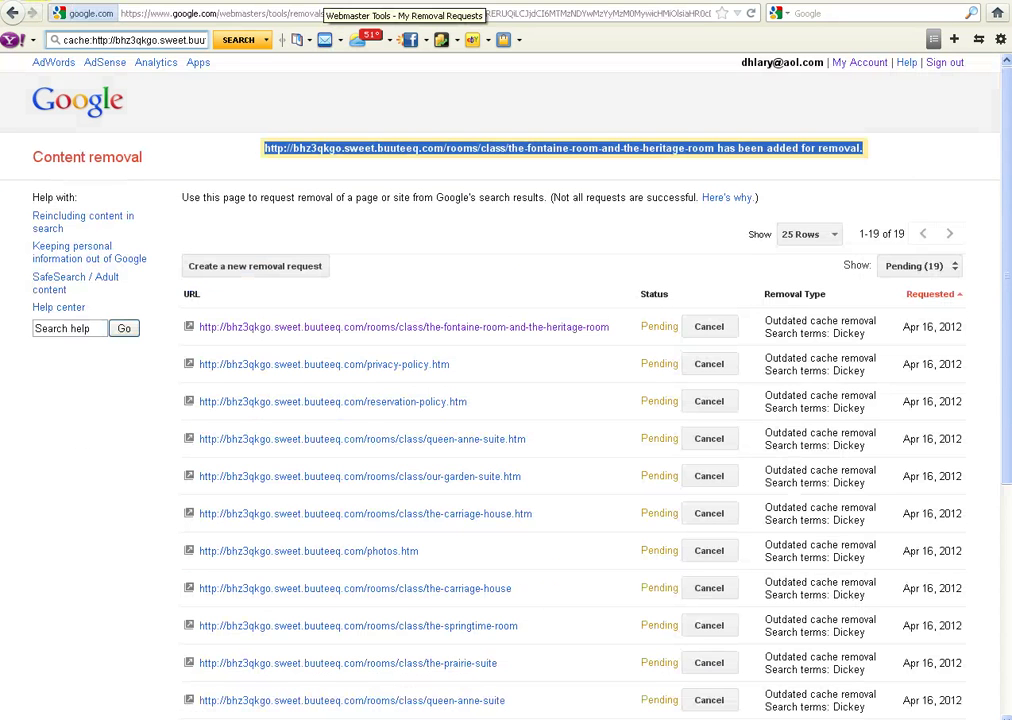